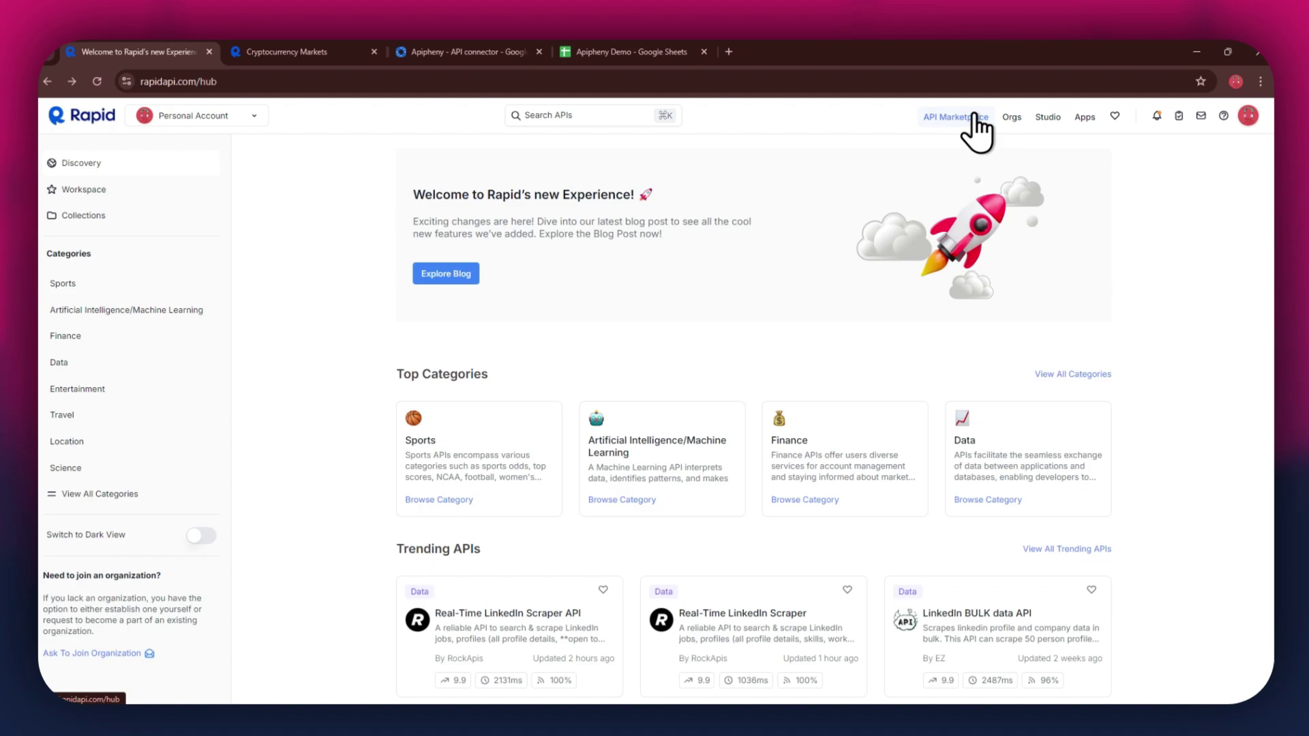
Search the RapidAPI Hub catalogue for 'cryptocurrency data' and browse the matching APIs
scroll(1059, 446, "down", 5)
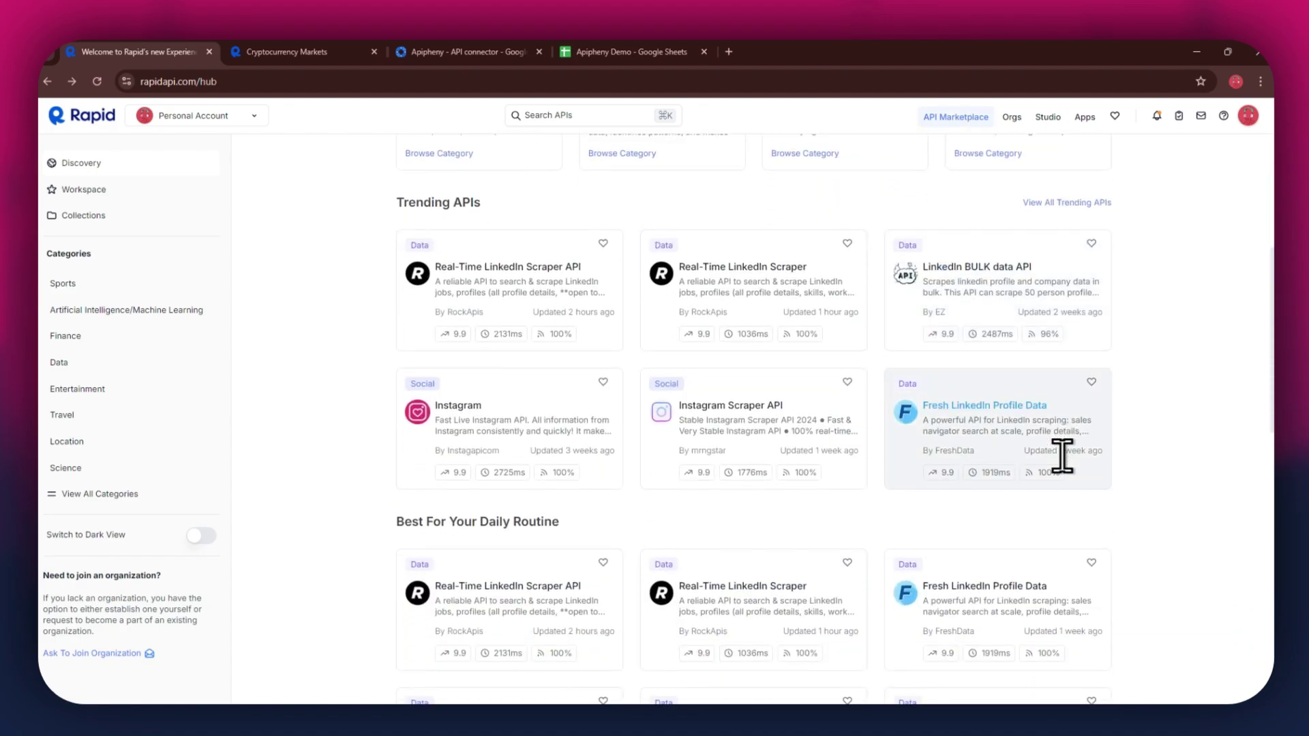
scroll(1061, 456, "up", 5)
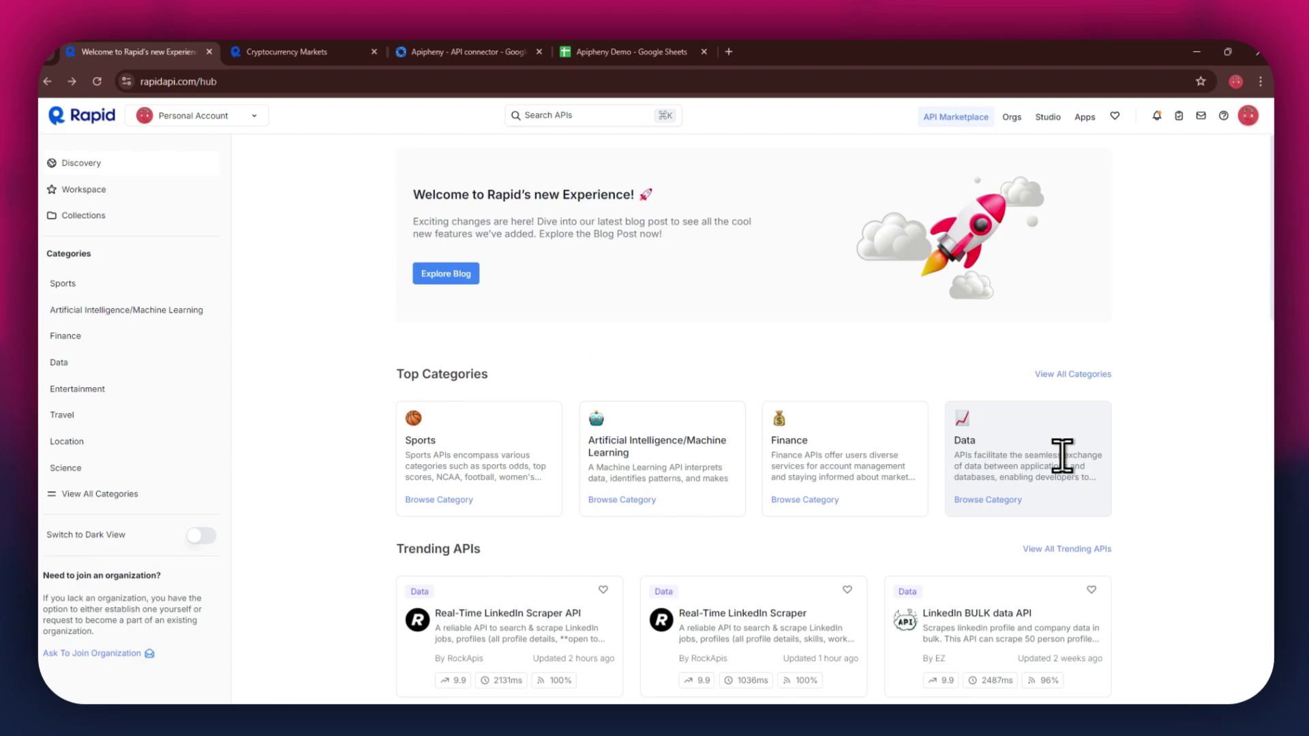
left_click(598, 115)
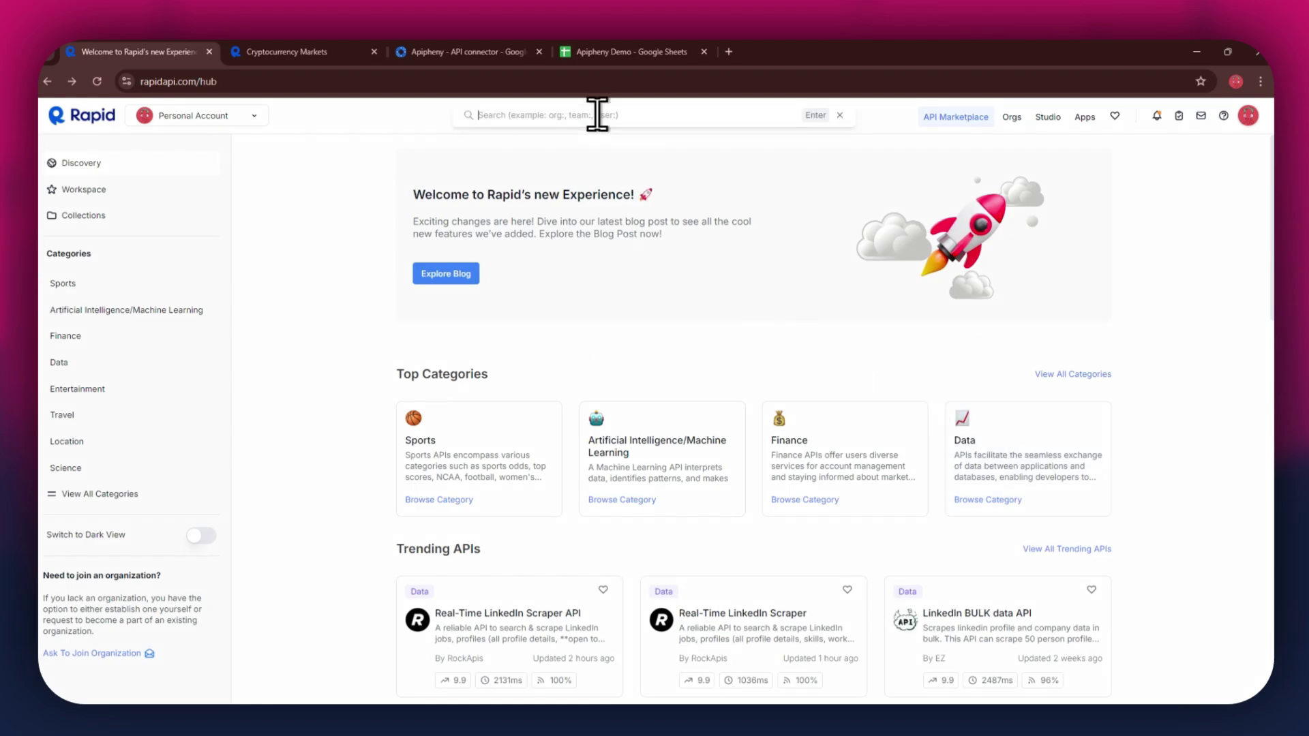
type("cryptocurrency data")
key("Return")
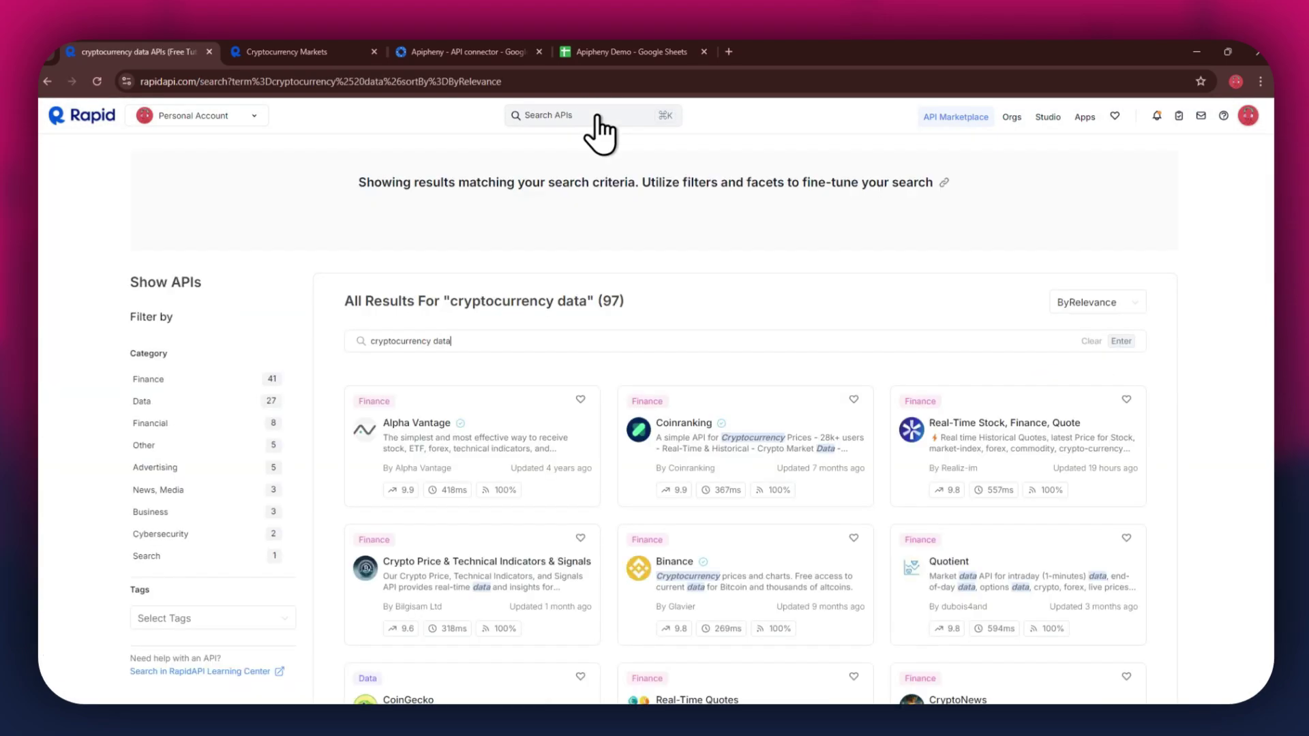
scroll(819, 547, "down", 2)
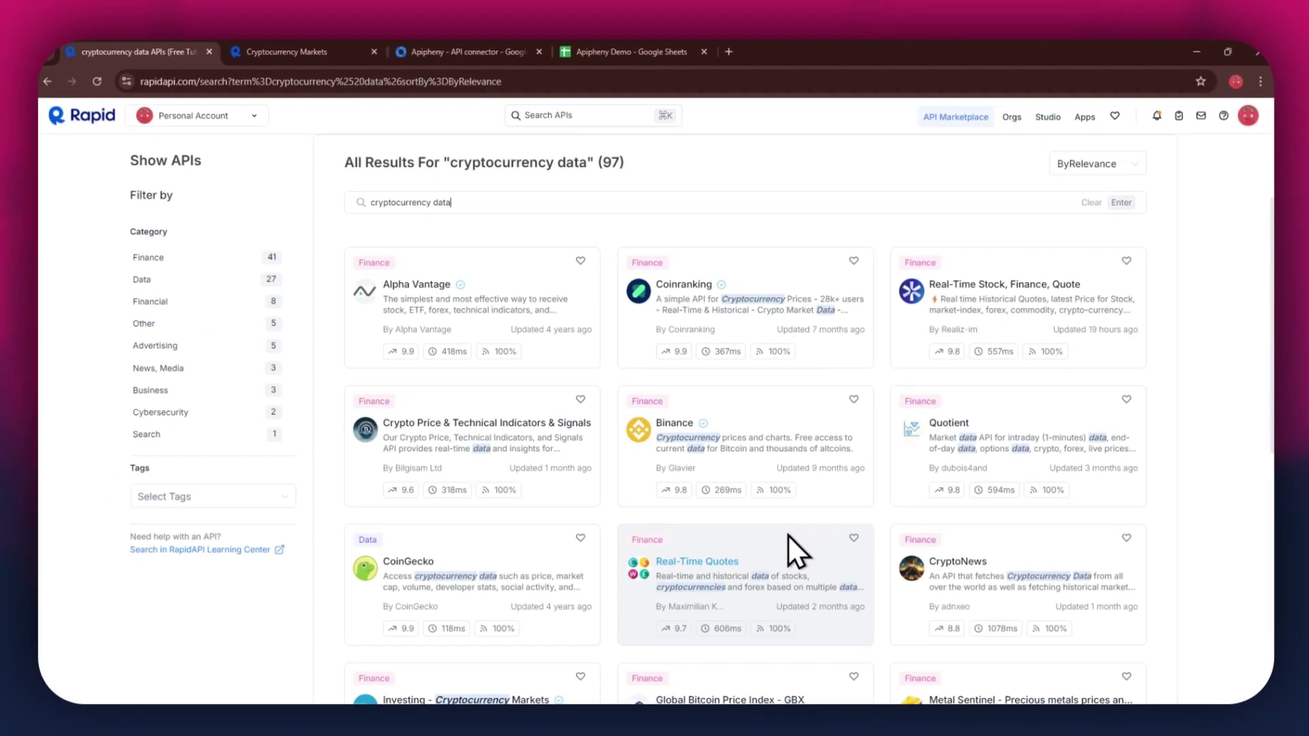
left_click(319, 42)
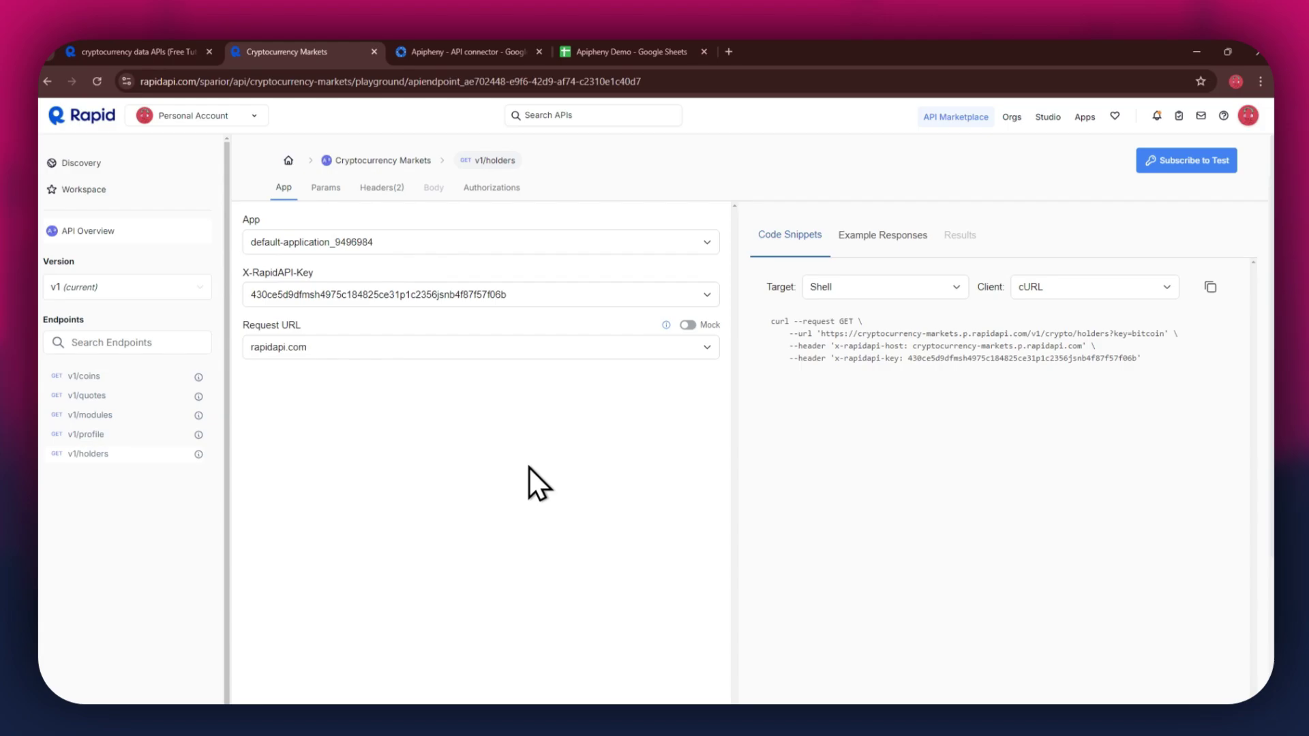
Review the Cryptocurrency Markets pricing plans and start the free Basic plan
left_click(1208, 167)
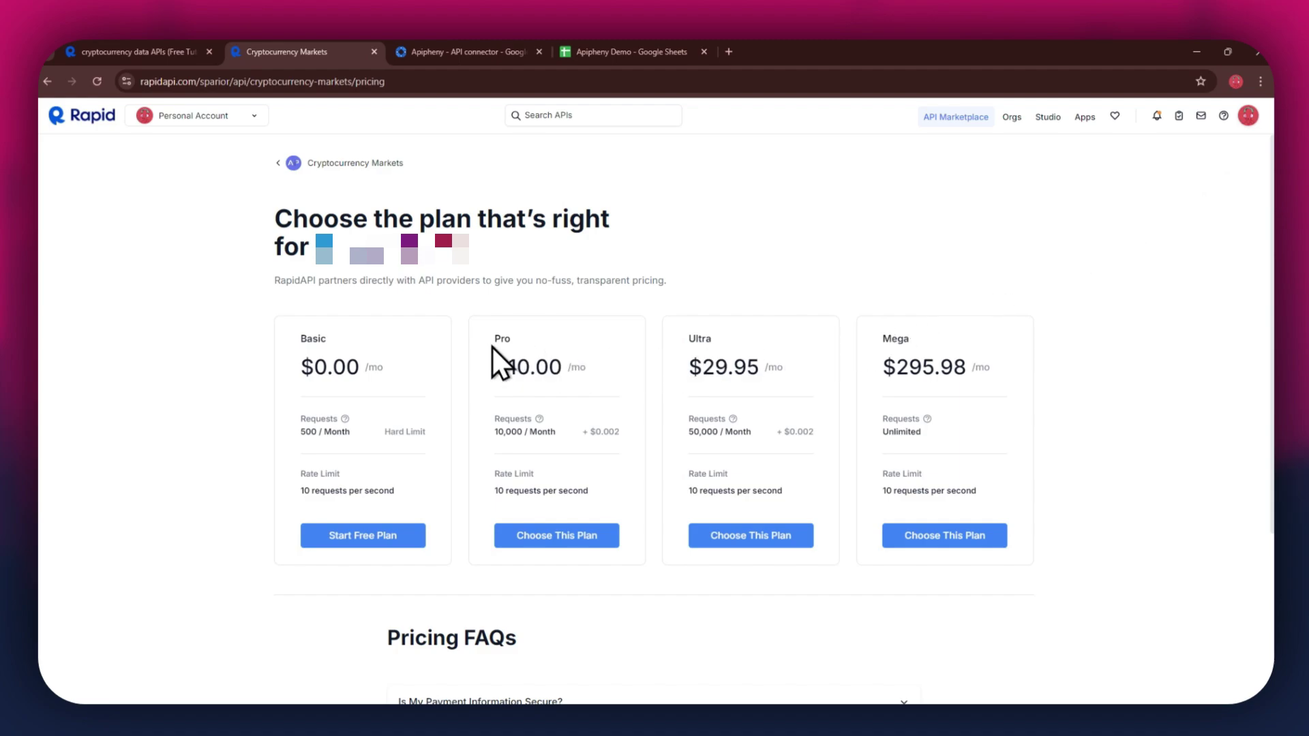
left_click_drag(309, 339, 315, 338)
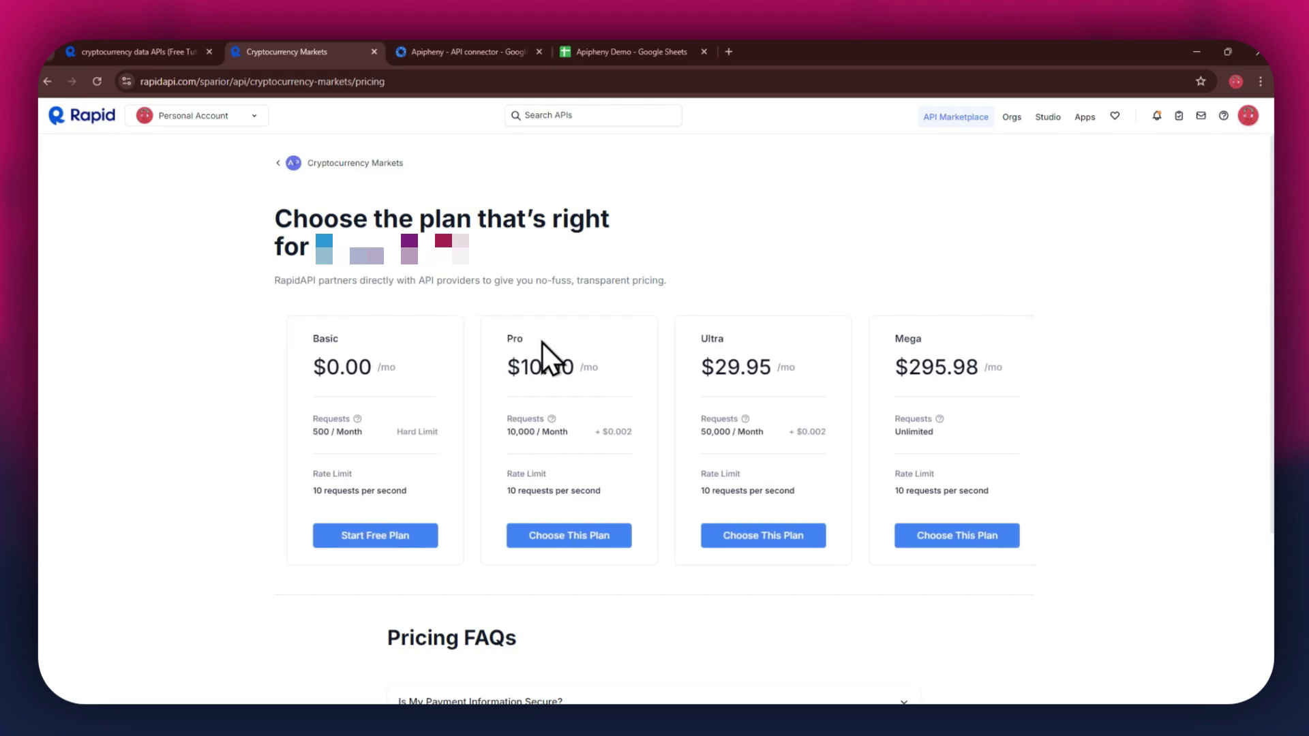
left_click(912, 338)
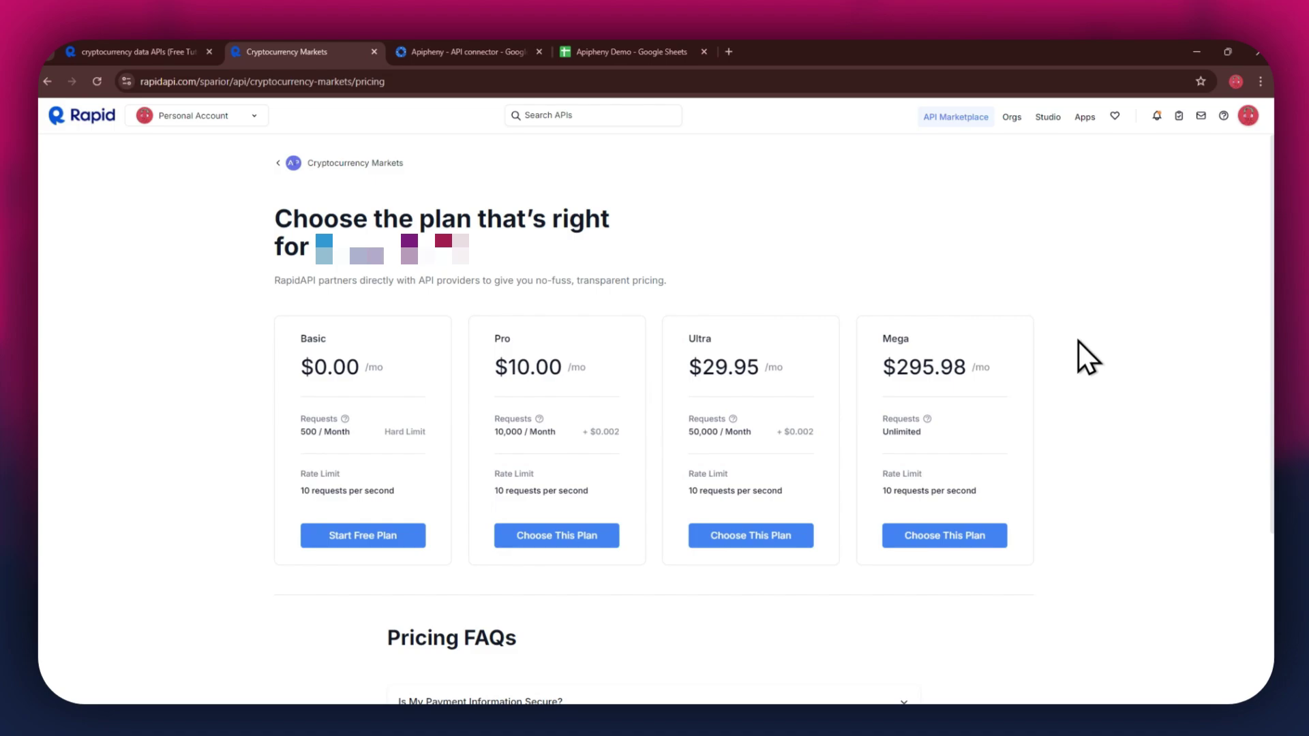
left_click(371, 536)
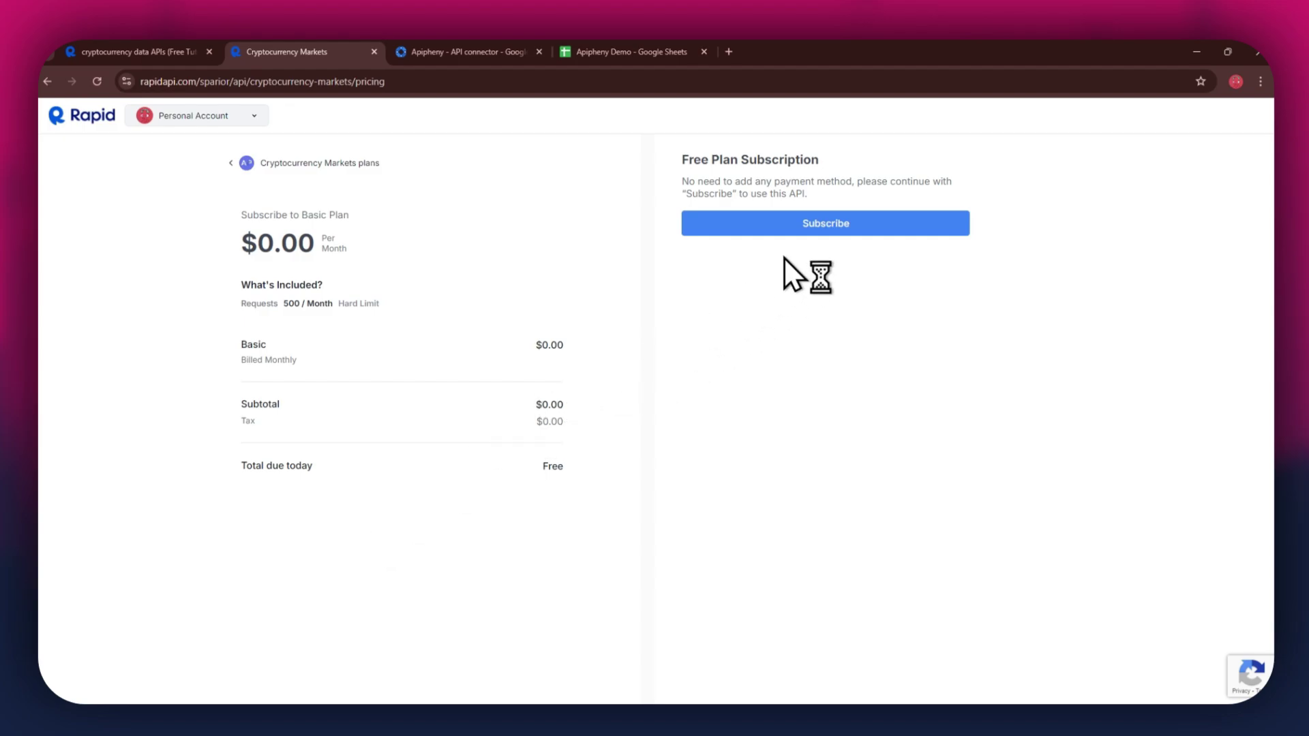
Confirm the free Basic subscription and dismiss the Subscription Confirmed dialog
left_click(825, 226)
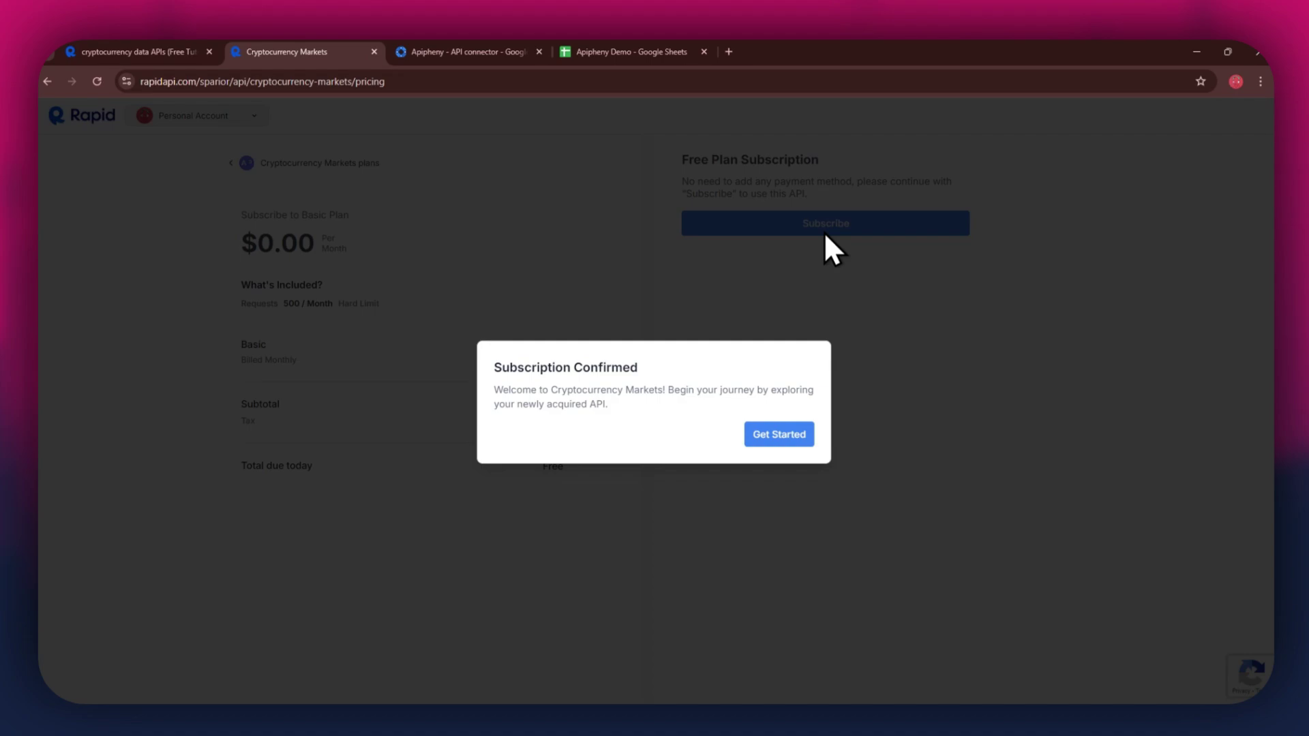
left_click(791, 440)
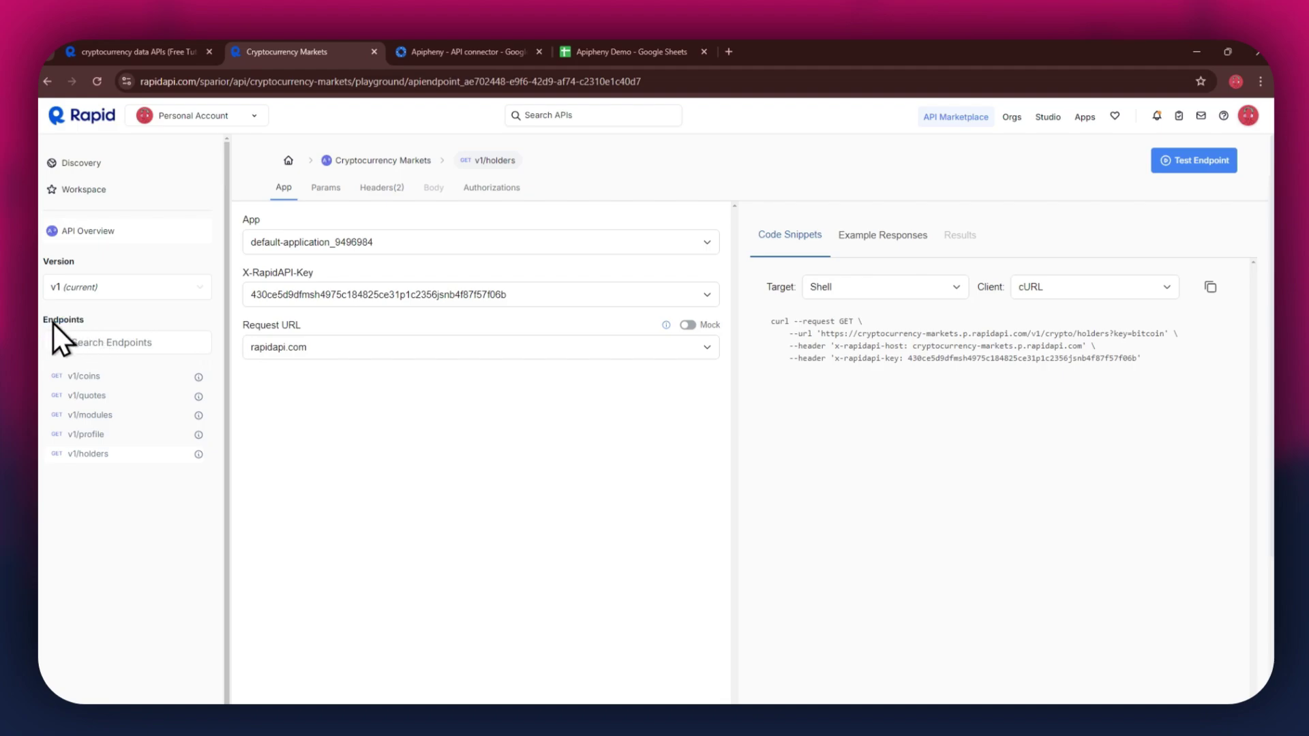
Select the v1/coins endpoint with a Shell target and cURL client code snippet
left_click(114, 377)
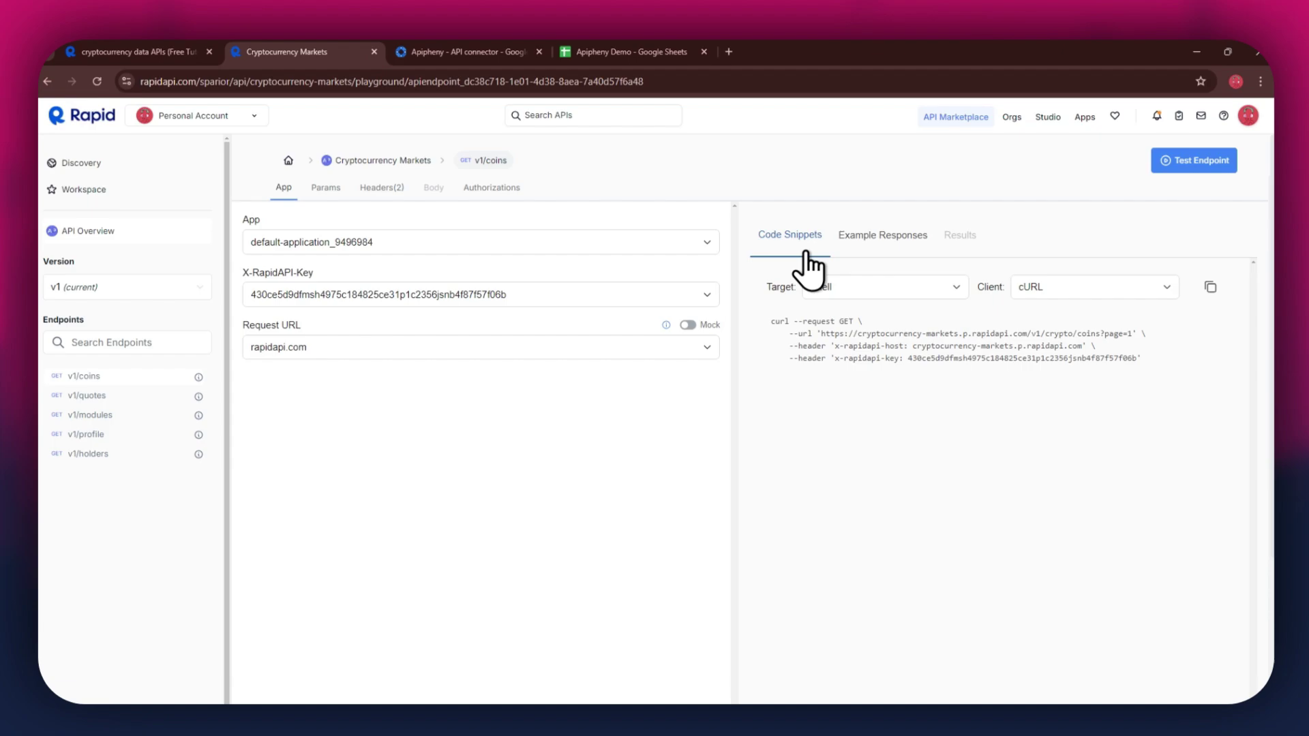
left_click(846, 287)
left_click(858, 404)
left_click(1058, 291)
left_click(1061, 321)
Verify the Apipheny listing shows Uninstall, then go to the Apipheny Demo spreadsheet
left_click(456, 49)
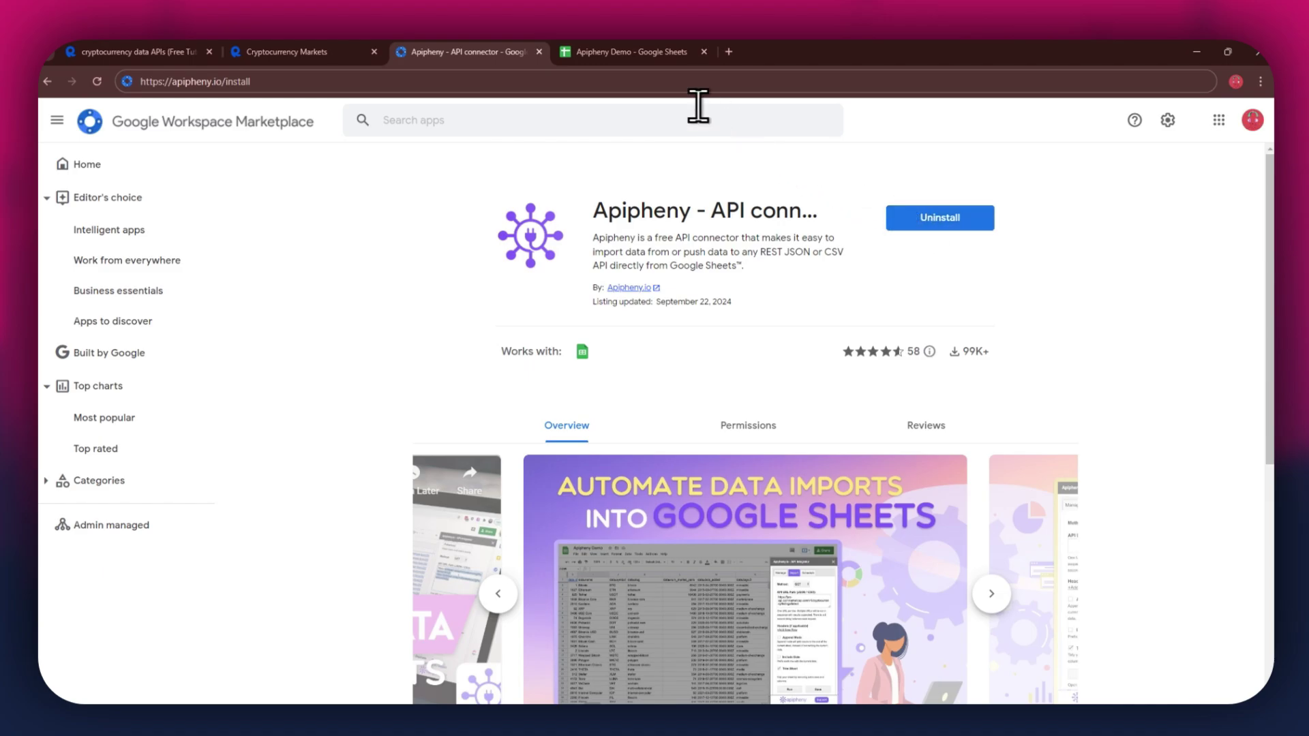
left_click(627, 60)
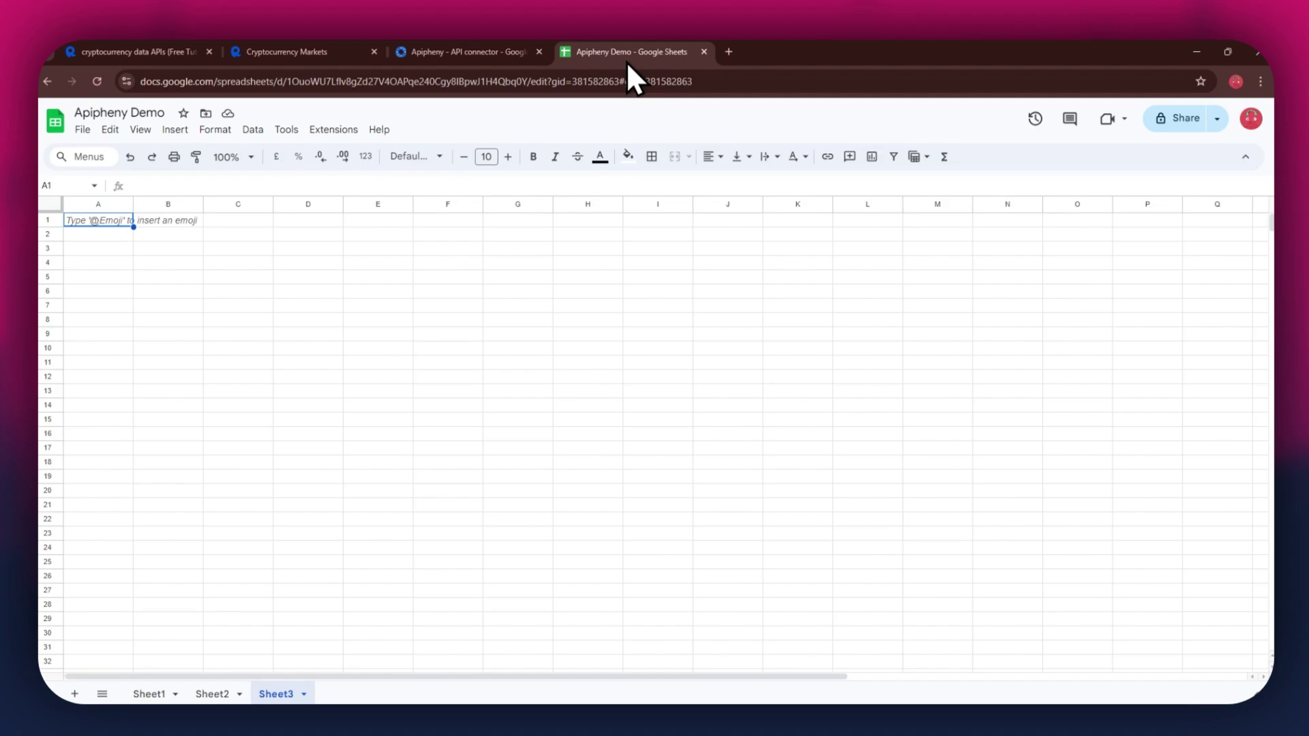
Launch Apipheny - API connector's Import API sidebar from the Extensions menu
left_click(332, 130)
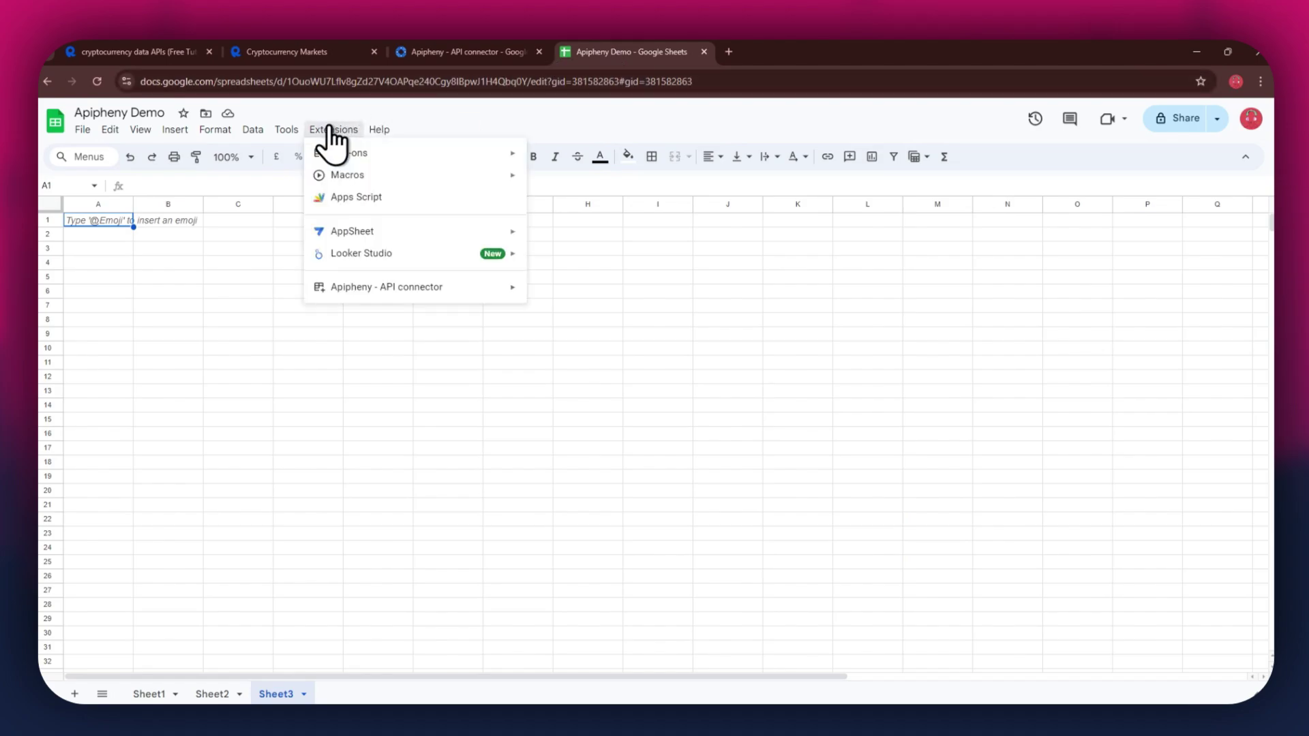
mouse_move(486, 287)
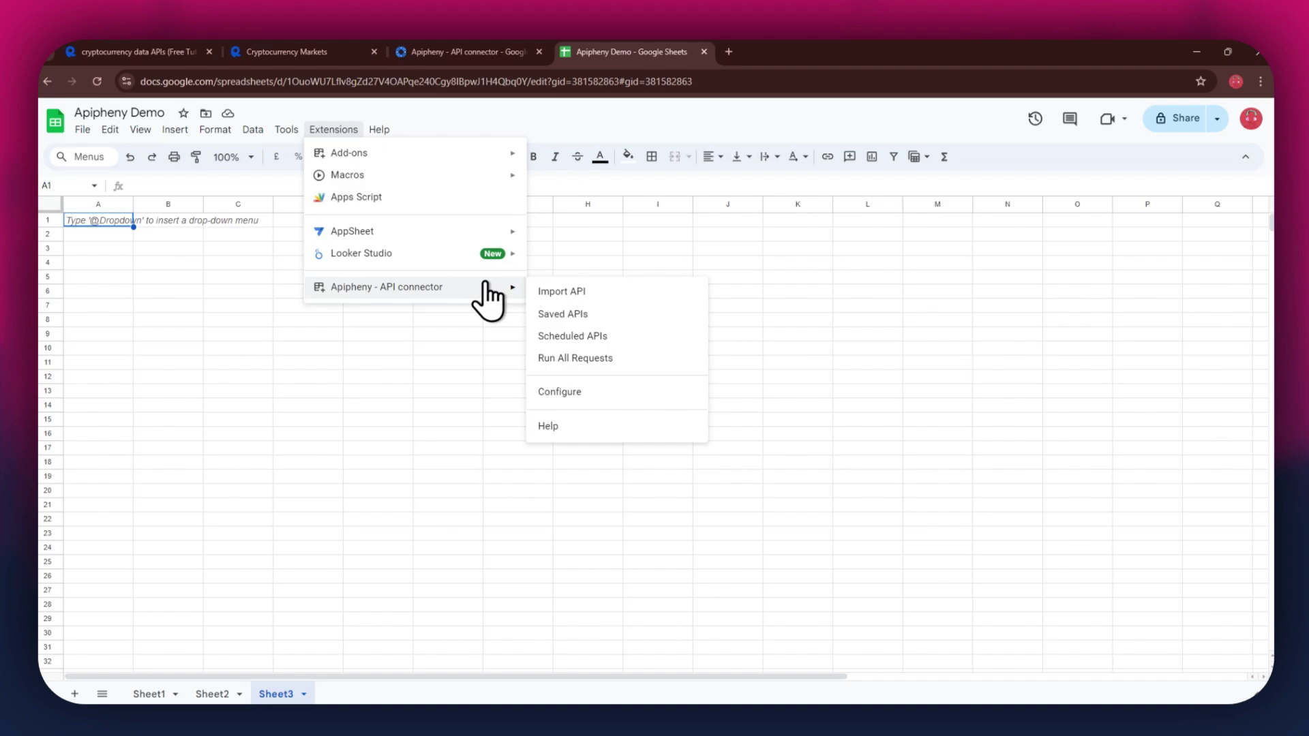
left_click(624, 291)
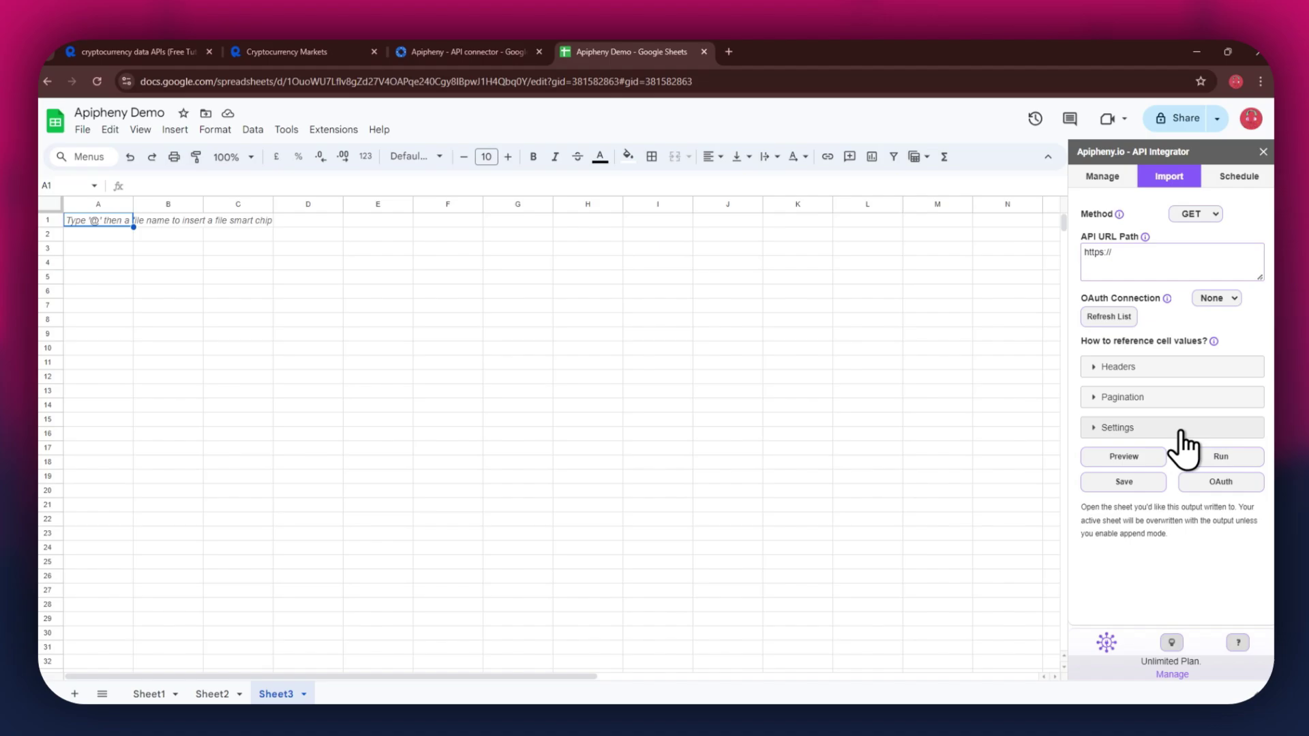
Copy the v1/crypto/coins?page=1 URL from the curl snippet into Apipheny's API URL Path
left_click(323, 49)
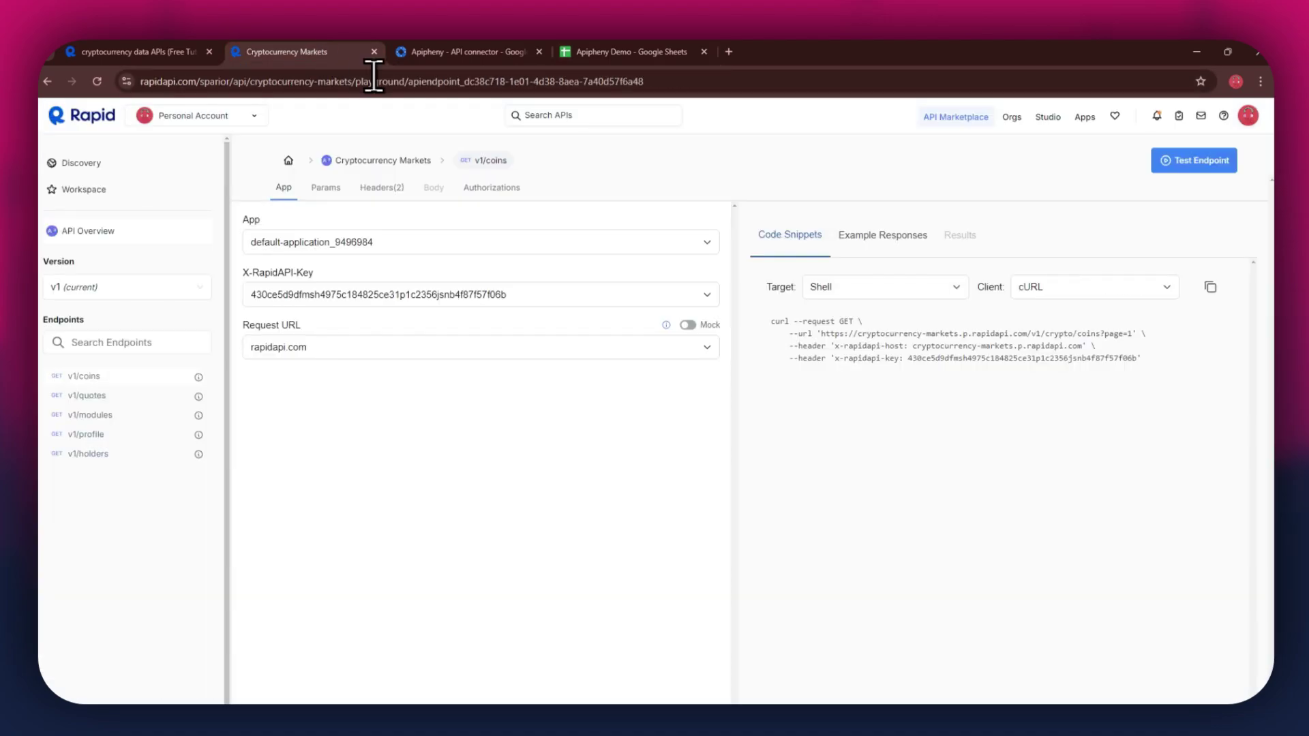
left_click_drag(820, 333, 1131, 334)
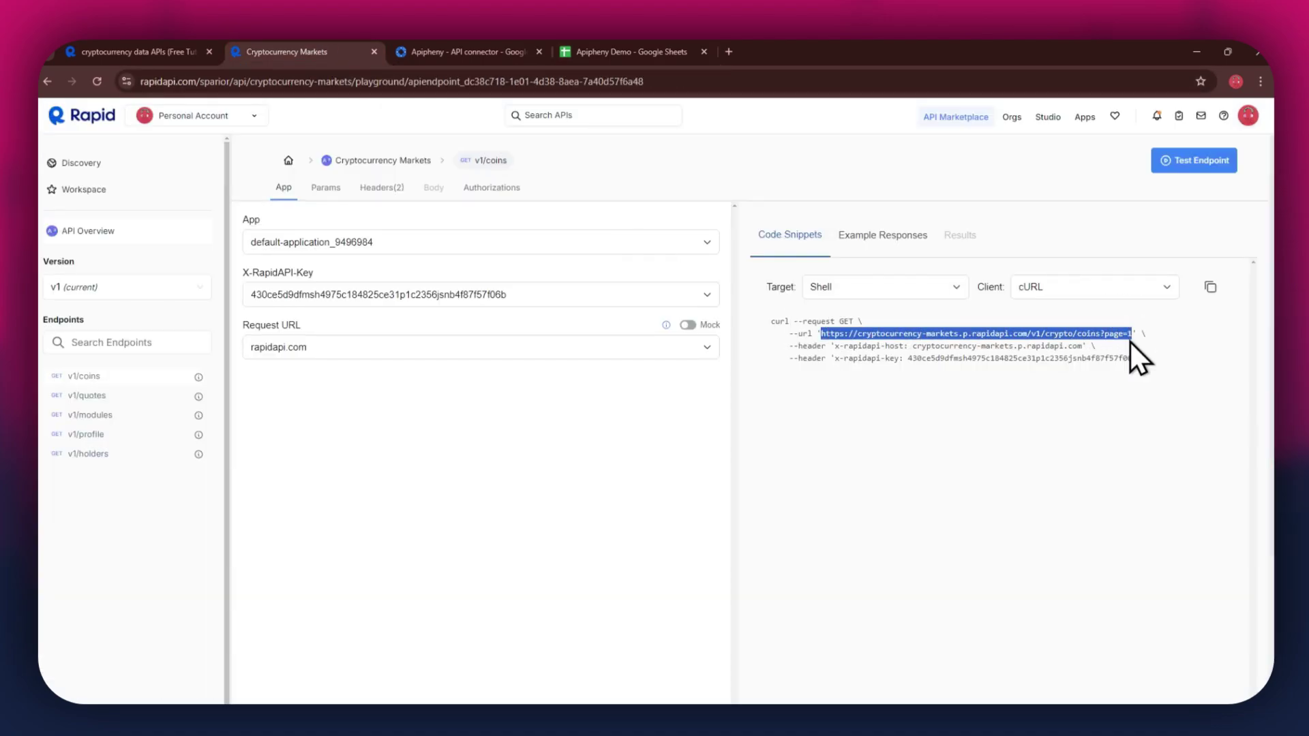
right_click(1128, 335)
left_click(1102, 341)
left_click(682, 52)
triple_click(1139, 257)
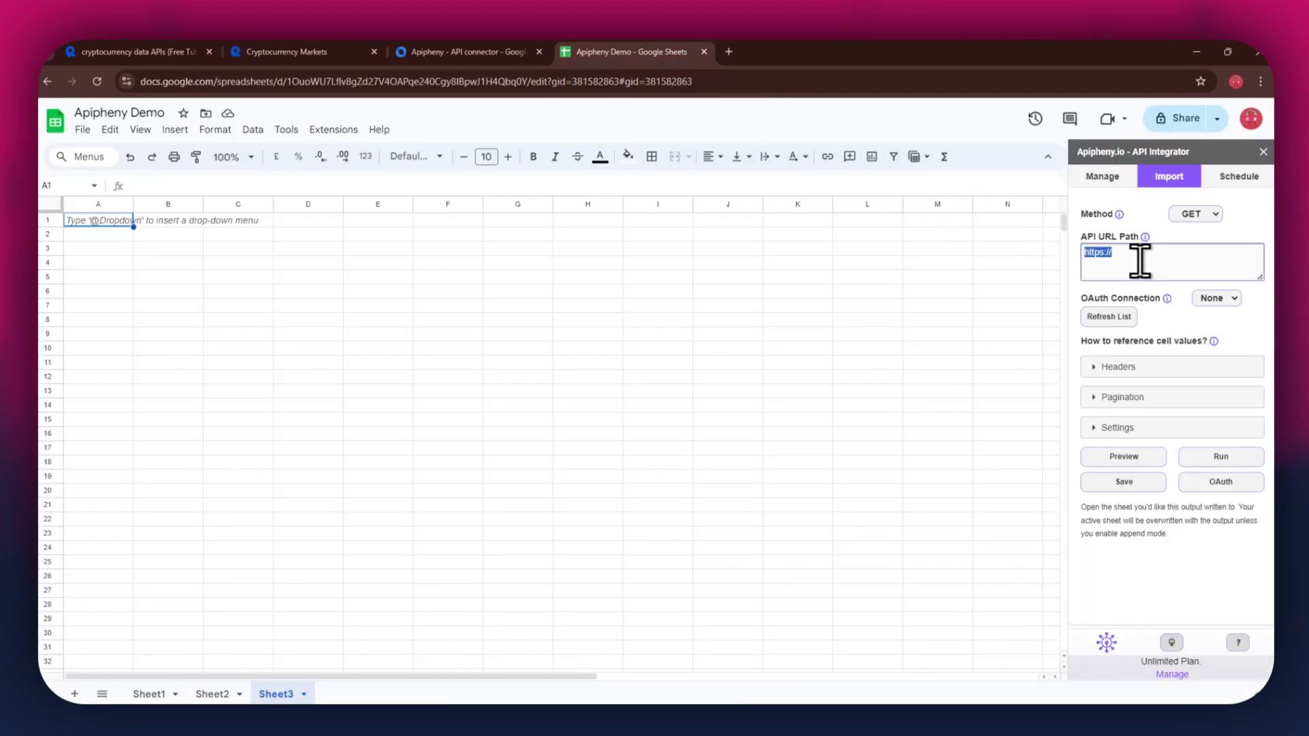
right_click(1139, 261)
left_click(1035, 344)
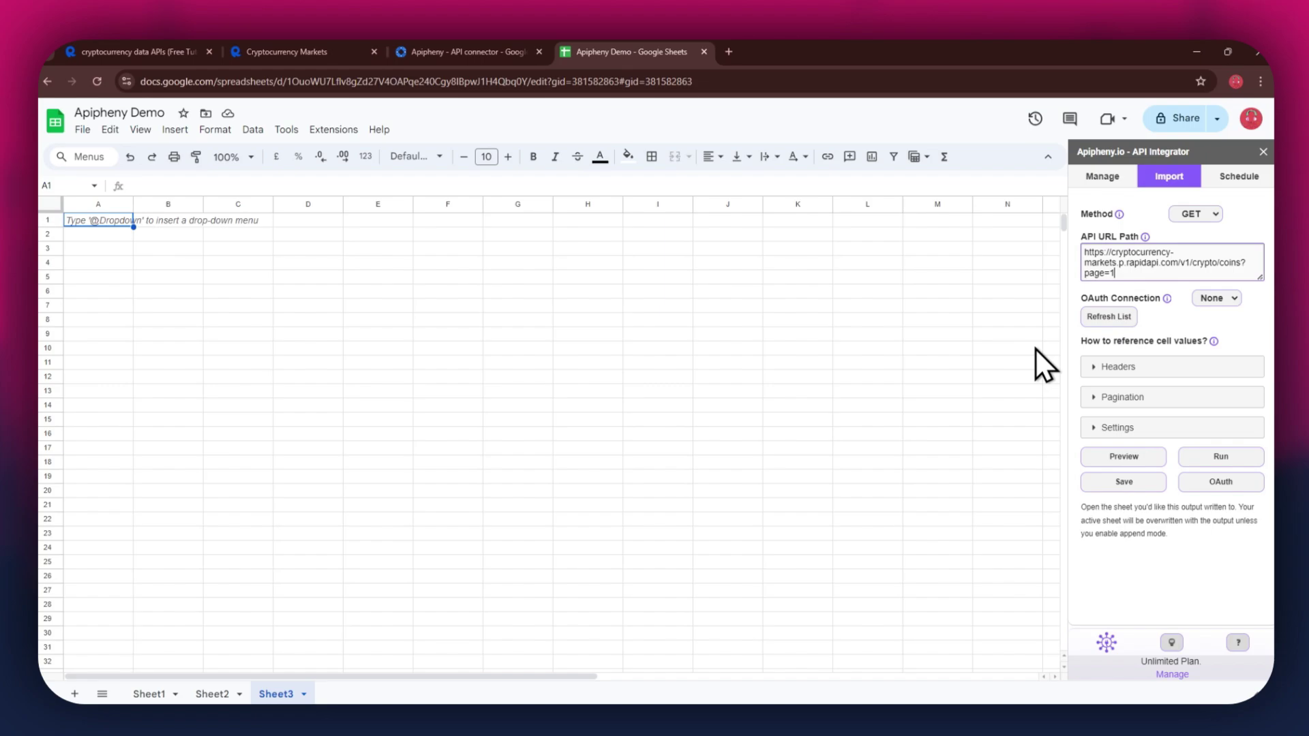
Add two header rows and paste x-rapidapi-host as the first header name
left_click(1100, 368)
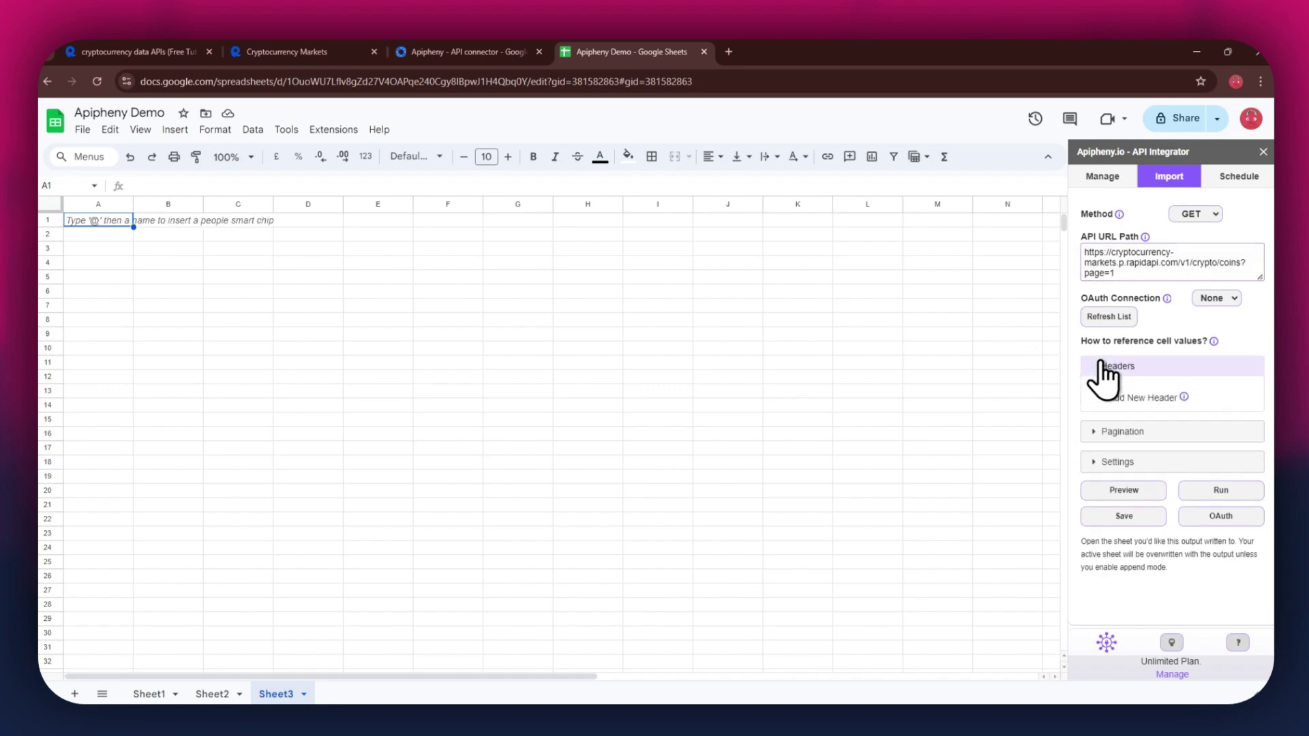
left_click(1110, 401)
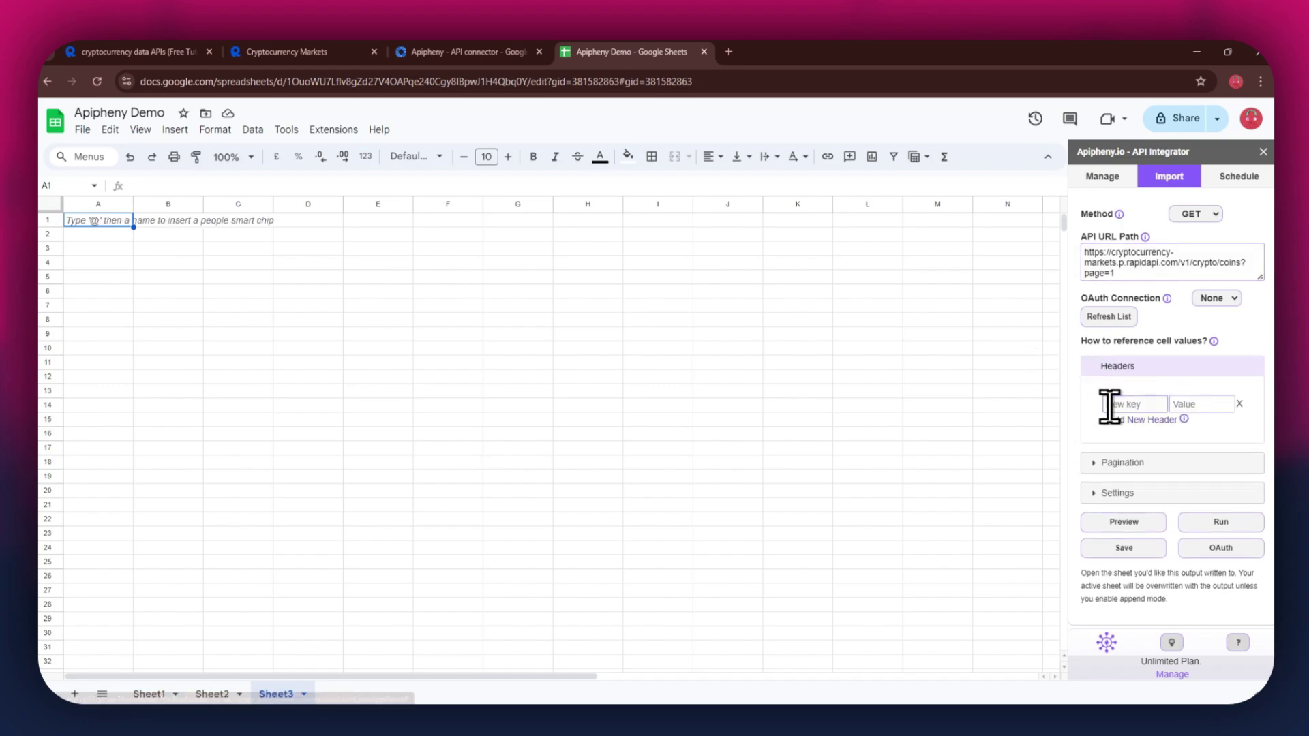
left_click(1110, 422)
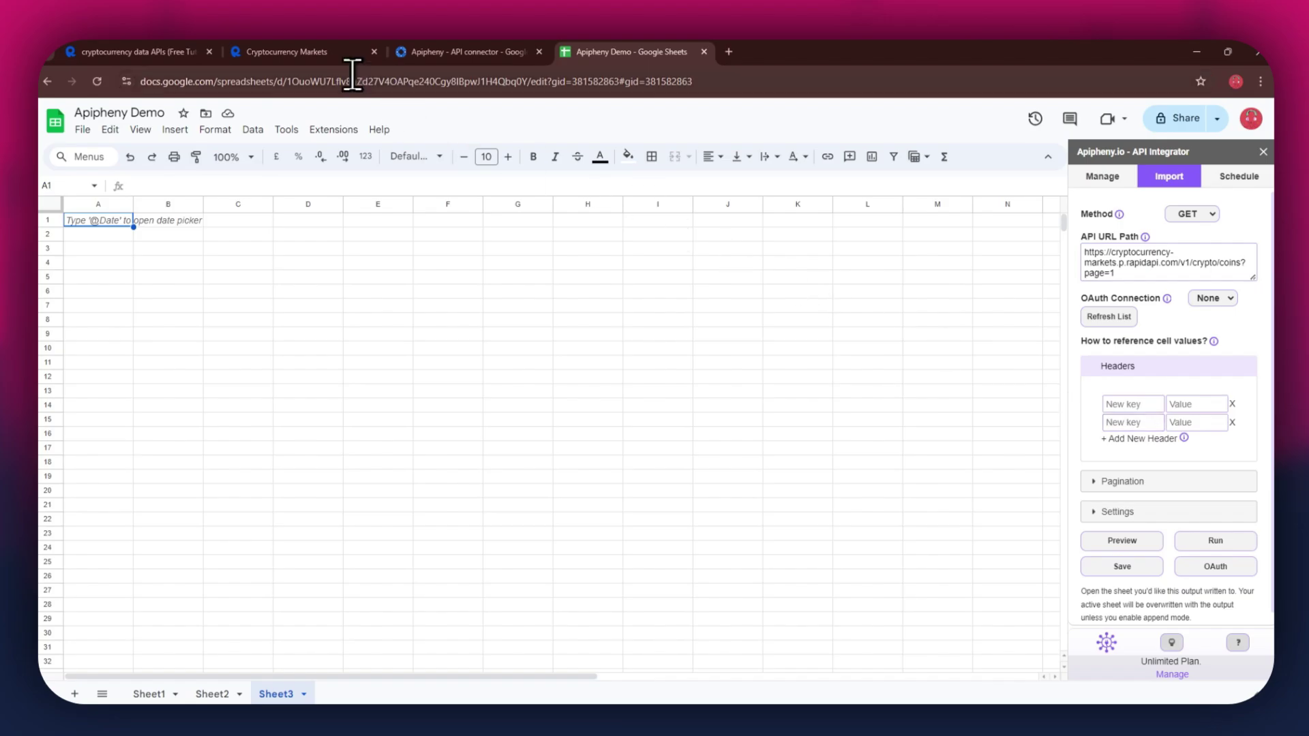
left_click(334, 55)
left_click_drag(833, 346, 886, 347)
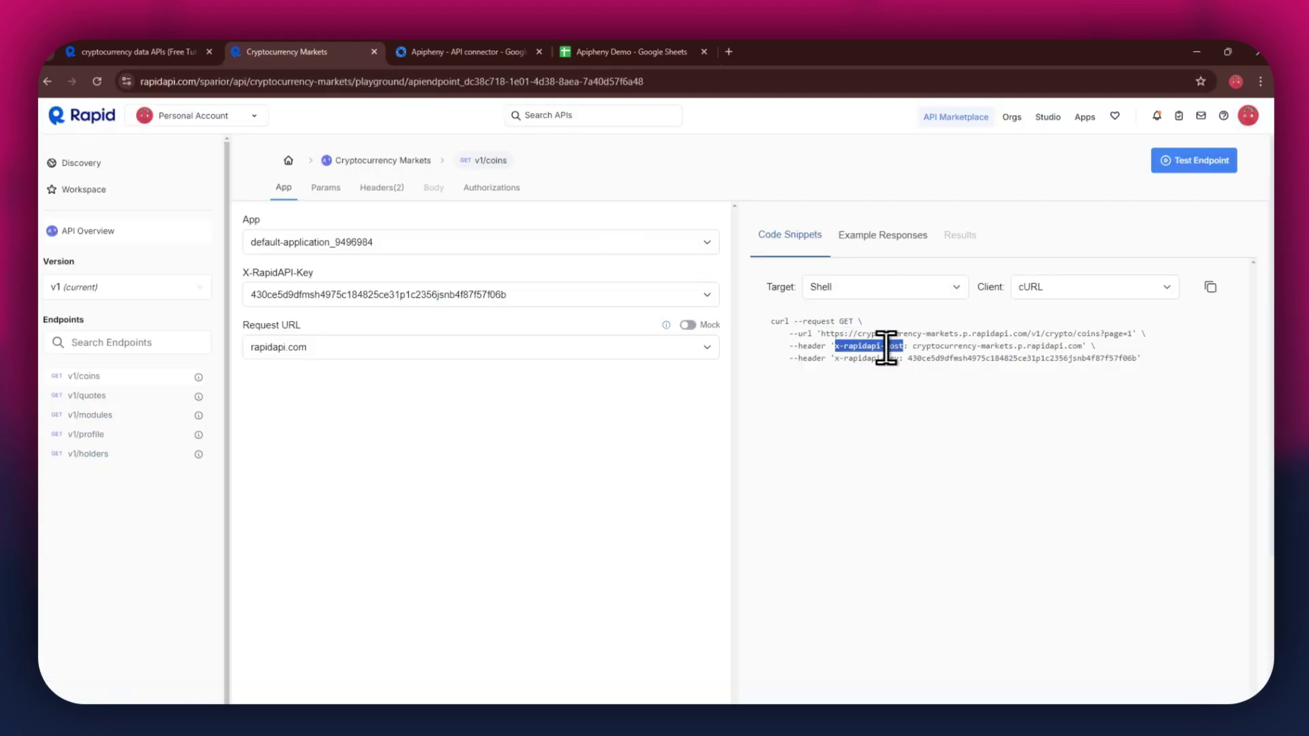
right_click(876, 343)
left_click(891, 355)
left_click(617, 52)
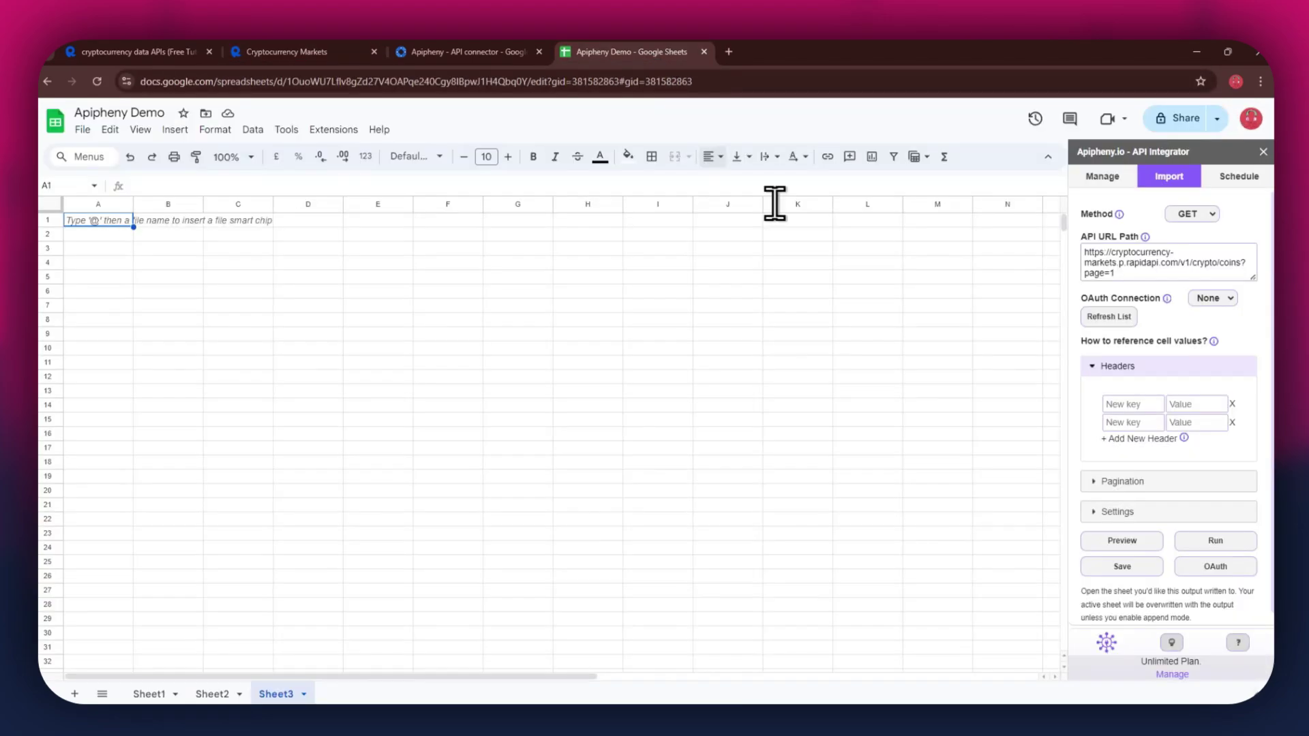
left_click(1116, 403)
right_click(1115, 403)
left_click(1159, 525)
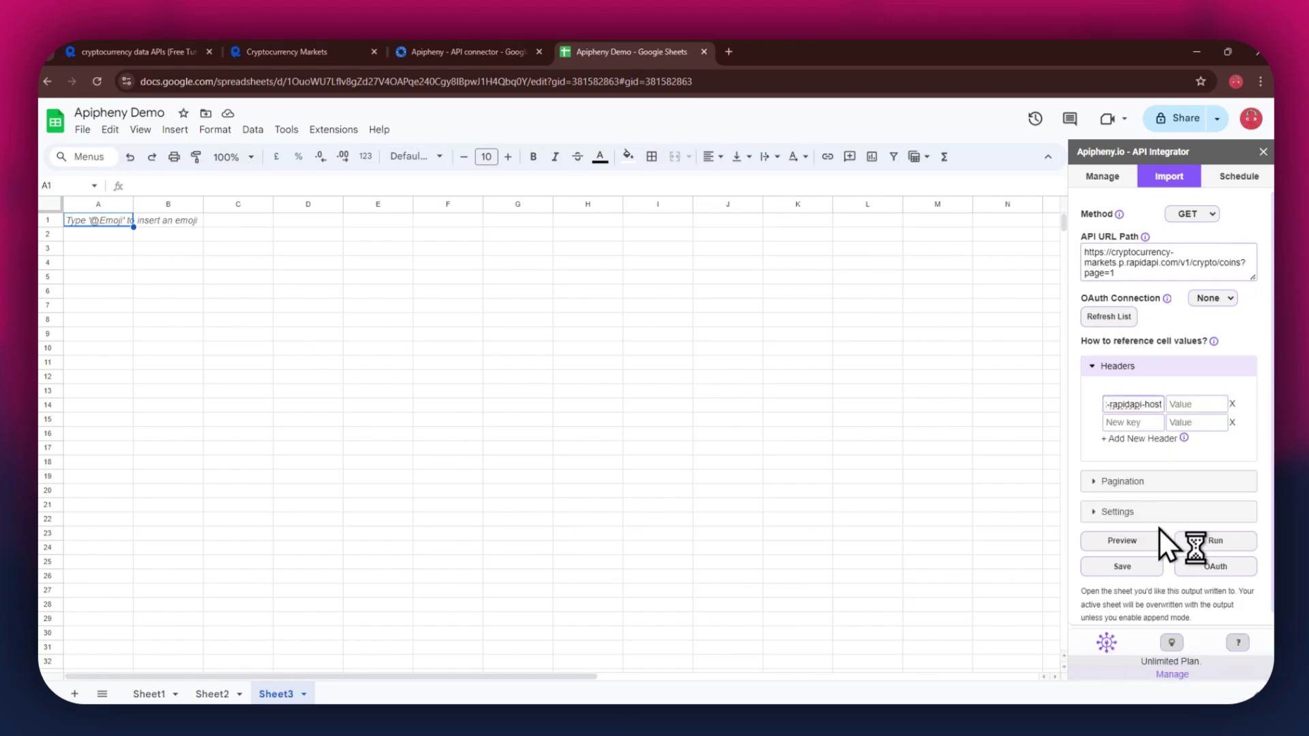
Set the first header value to cryptocurrency-markets.p.rapidapi.com, copied from the snippet
left_click(327, 51)
left_click_drag(914, 346, 1075, 346)
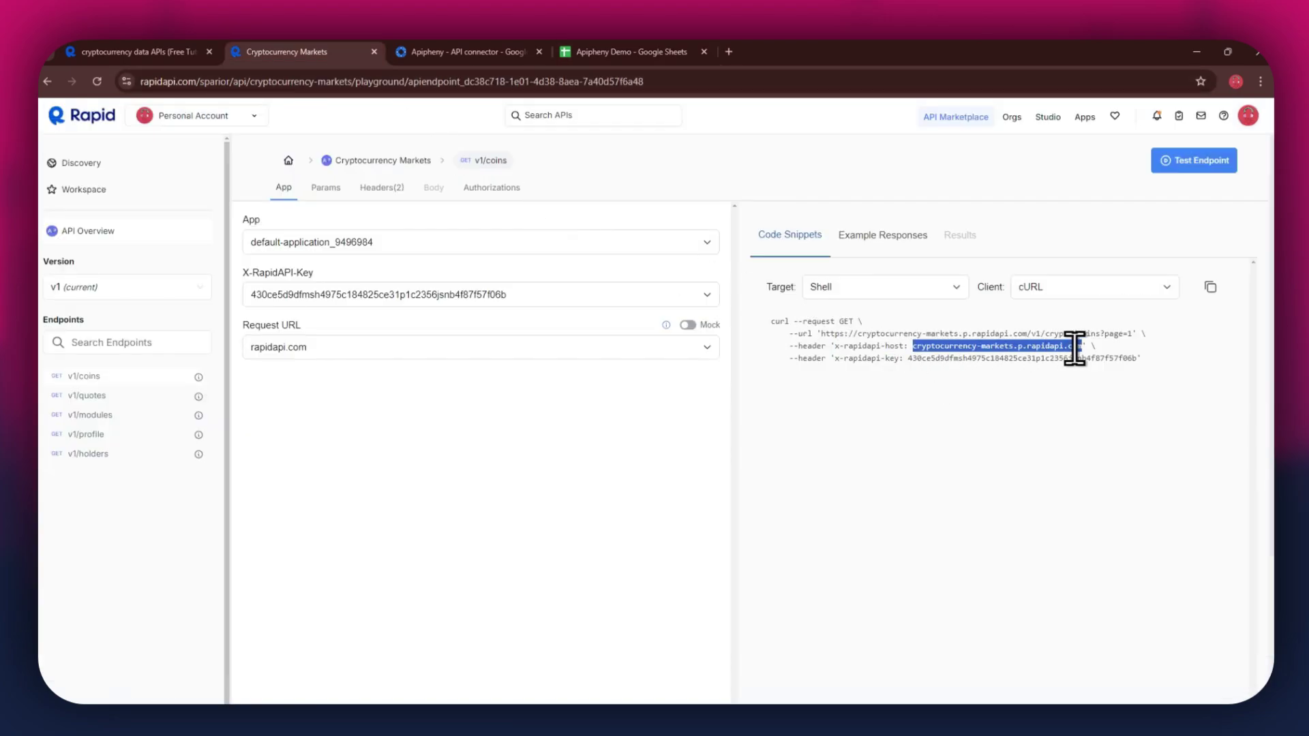
right_click(1072, 351)
left_click(1063, 363)
left_click(617, 51)
right_click(1190, 406)
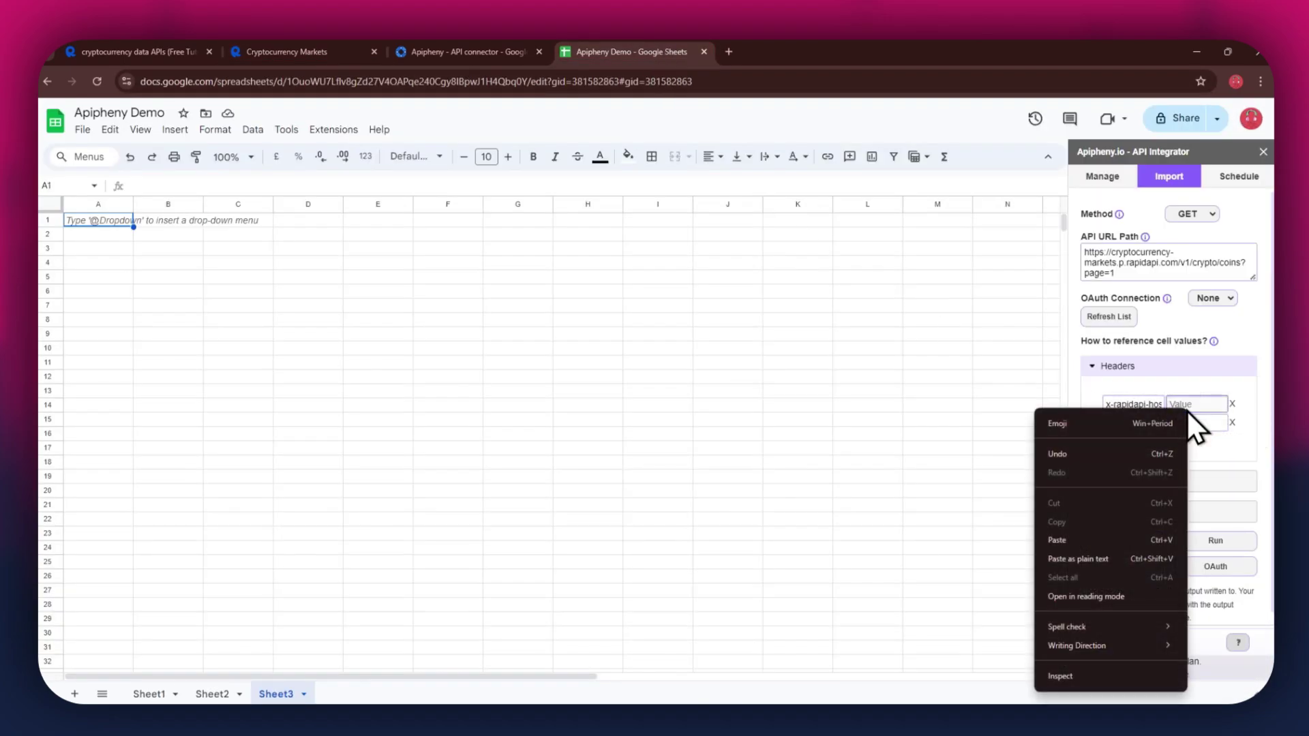
left_click(1077, 534)
Add the x-rapidapi-key header with the account's API key as its value
key("ctrl+2")
left_click_drag(835, 358, 898, 360)
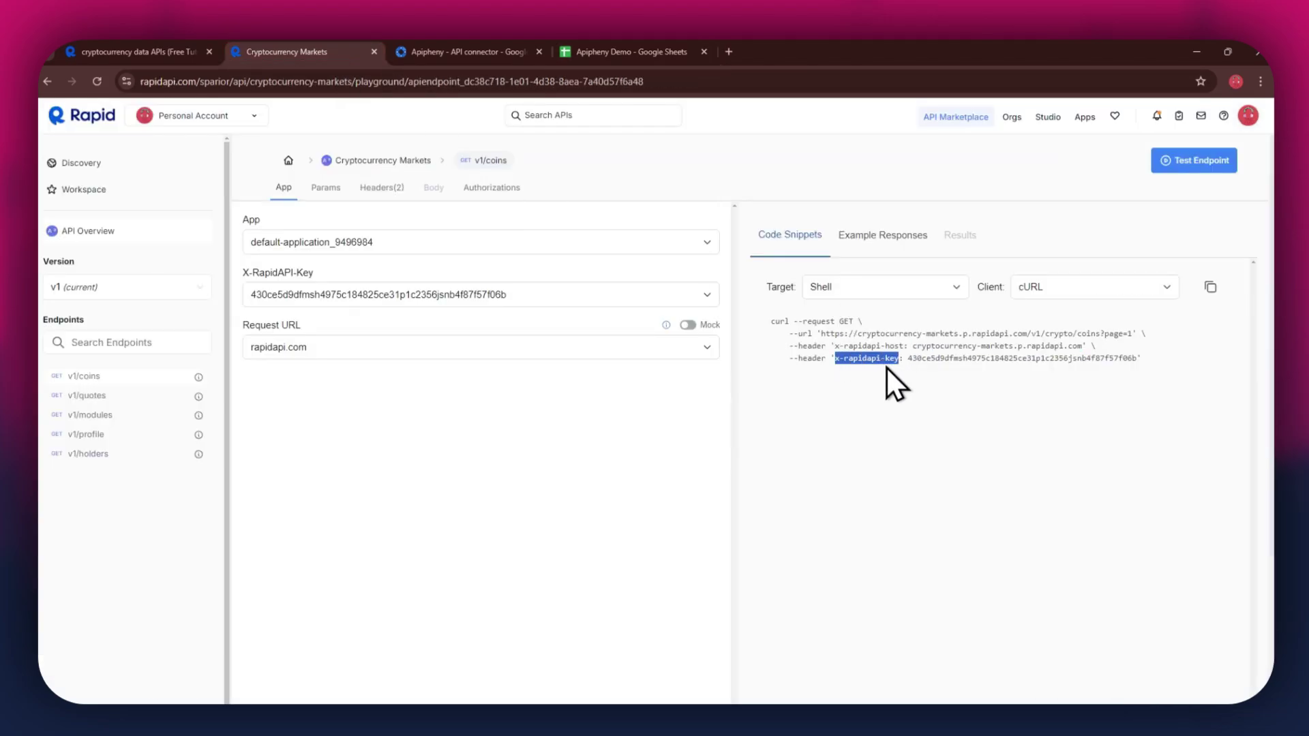
key("ctrl+c")
key("ctrl+4")
right_click(1121, 421)
left_click(1032, 285)
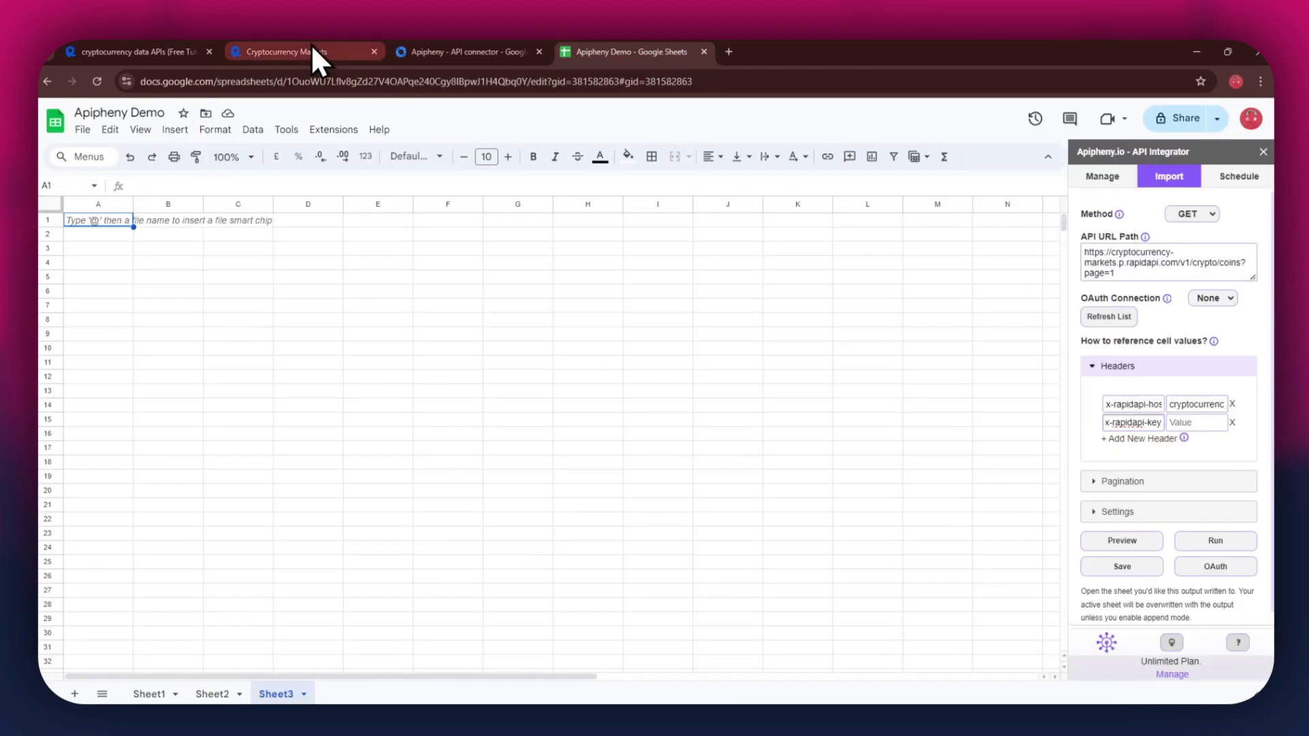
left_click(315, 52)
double_click(951, 358)
key("ctrl+c")
key("ctrl+4")
right_click(1197, 422)
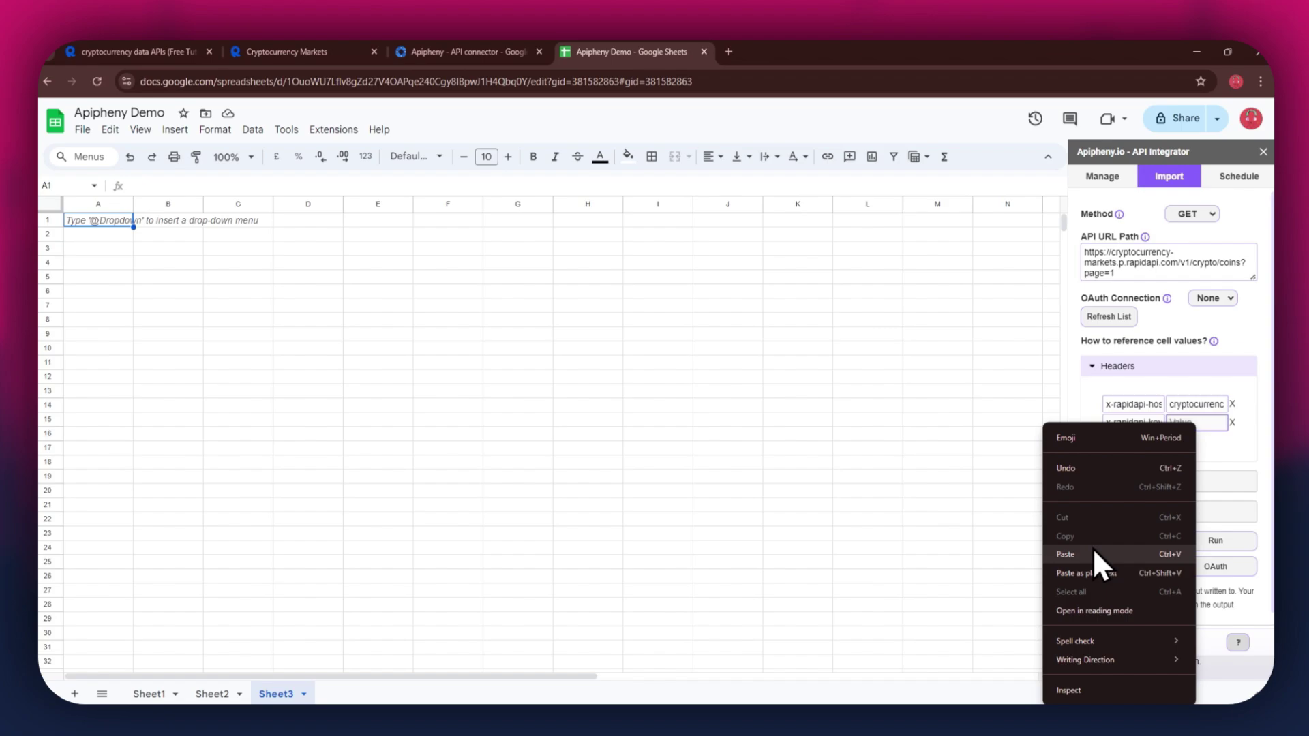
left_click(1092, 547)
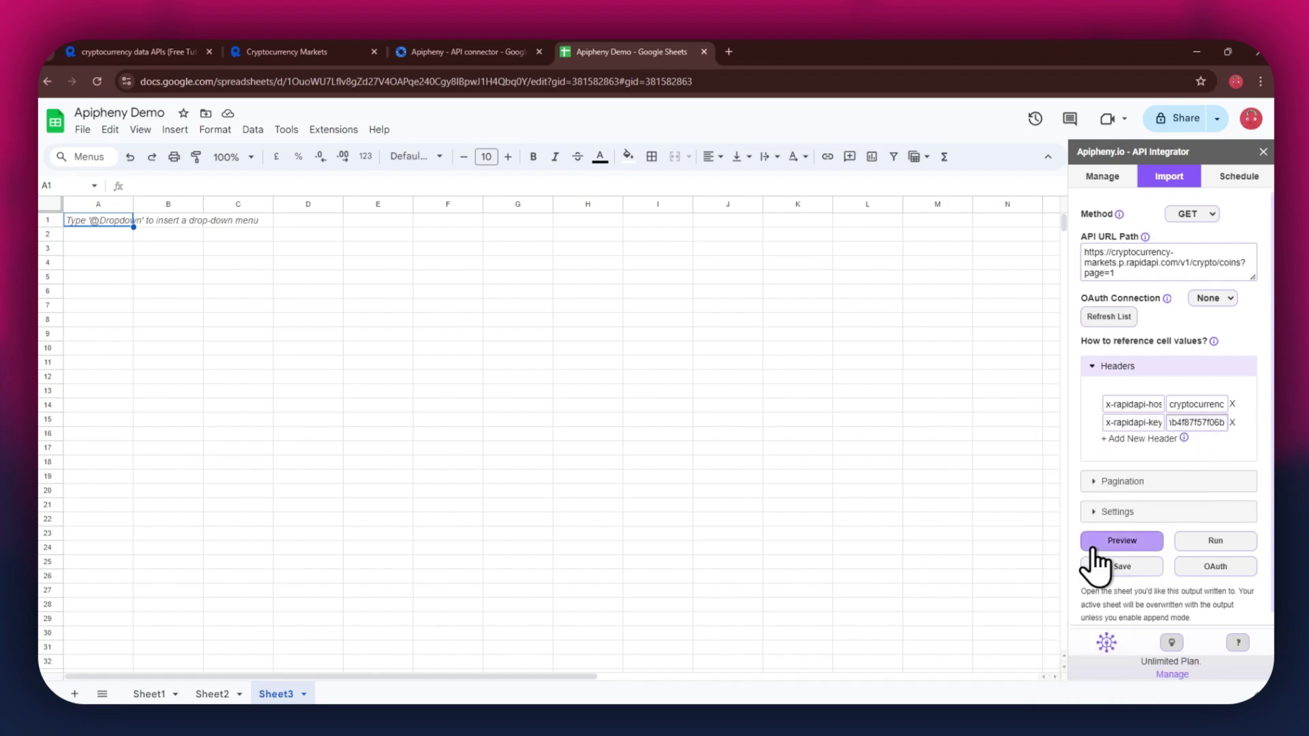
Run the Apipheny request and confirm it, filling Sheet3 with Bitcoin market data
left_click(1219, 542)
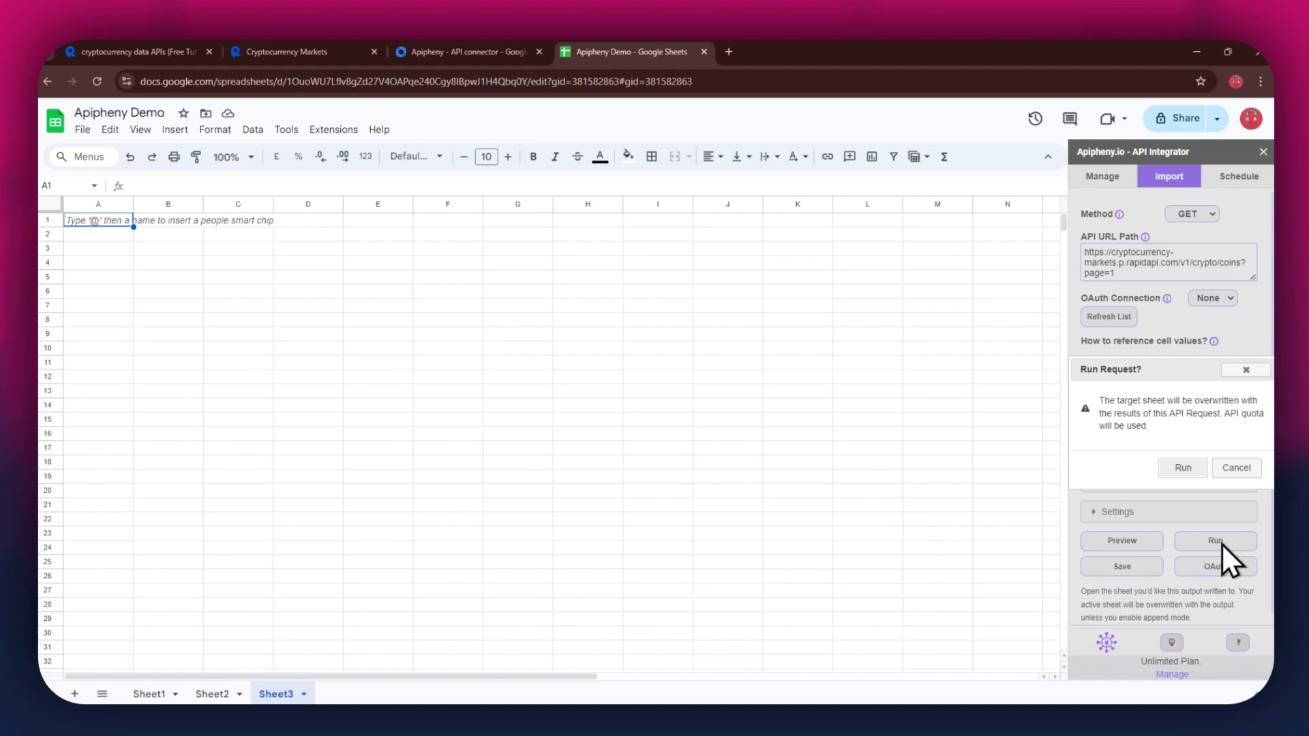
left_click(1185, 470)
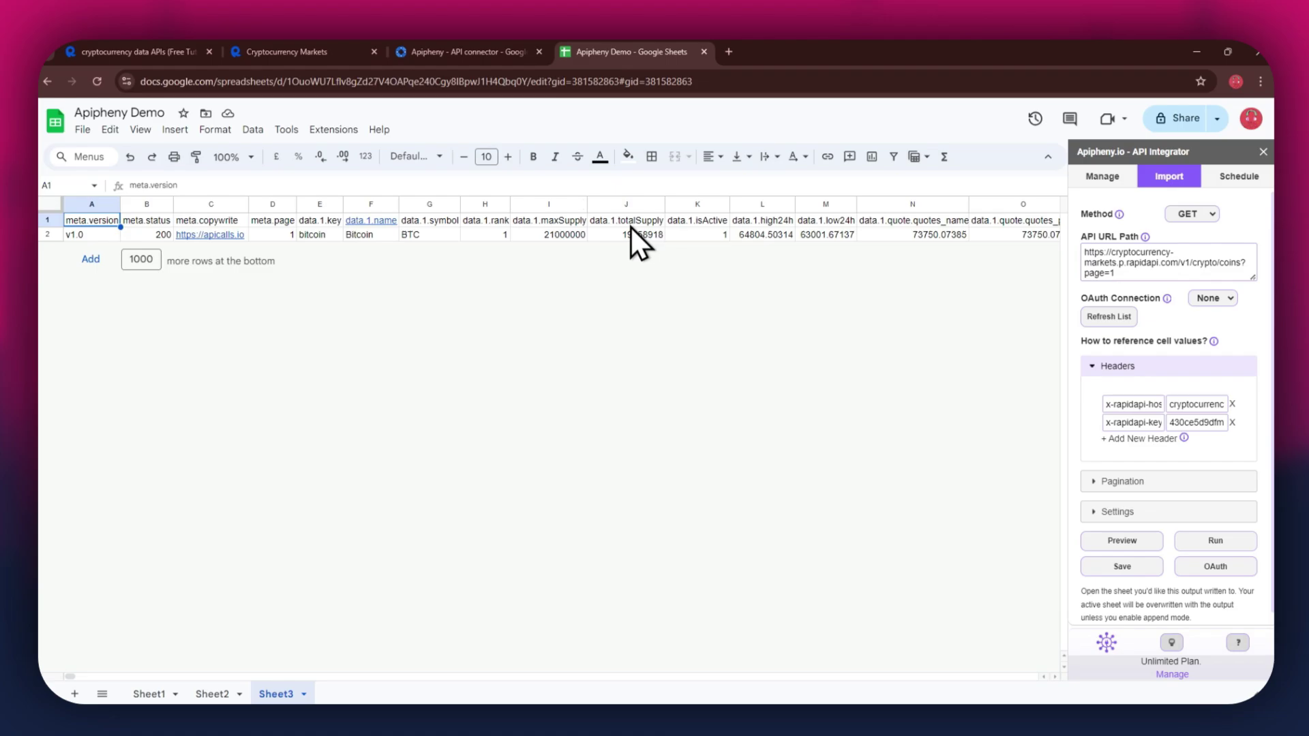
Change the v1/coins page query parameter from 1 to 3
left_click(264, 53)
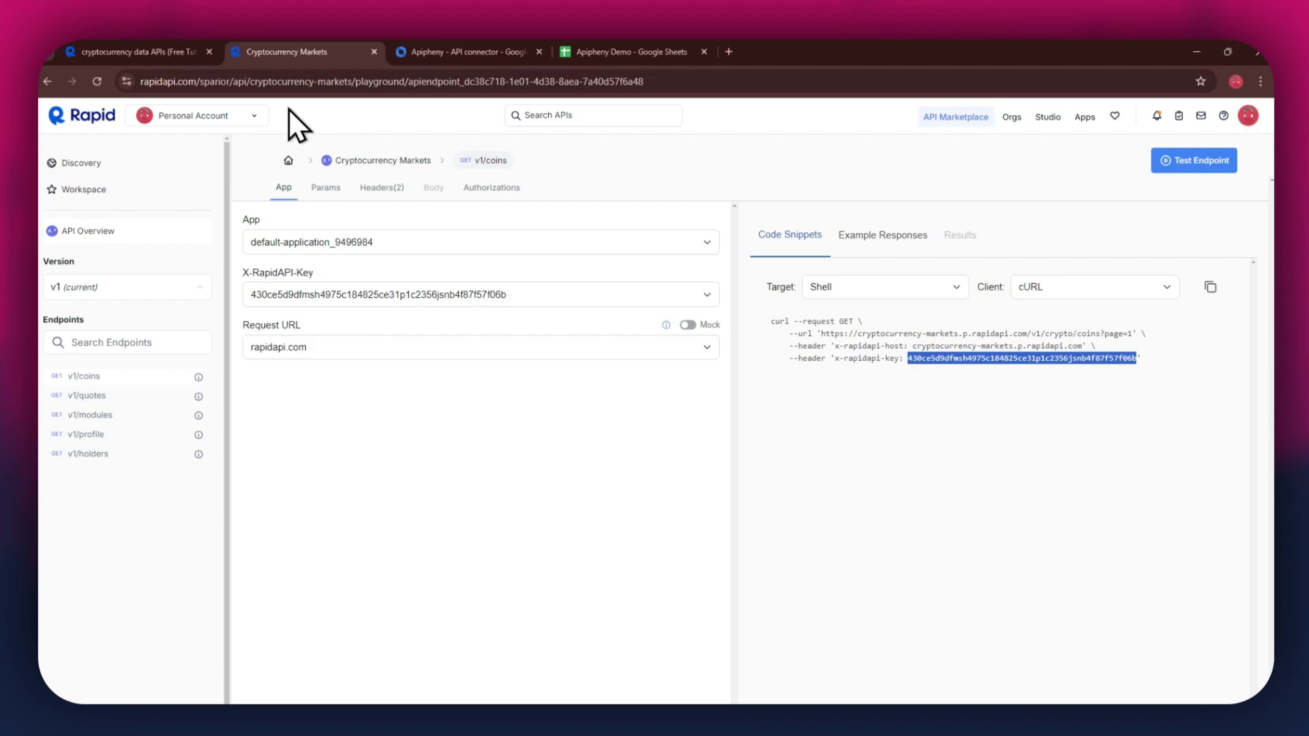
left_click(315, 189)
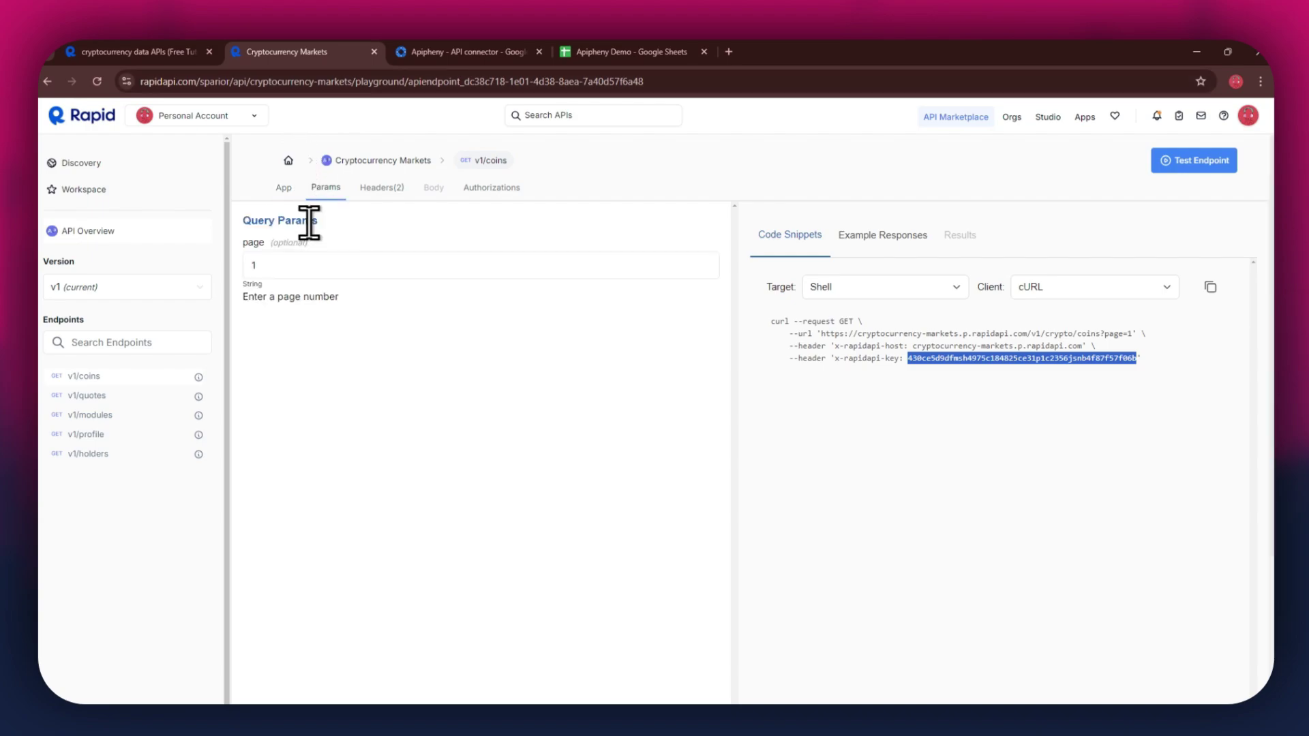
double_click(298, 263)
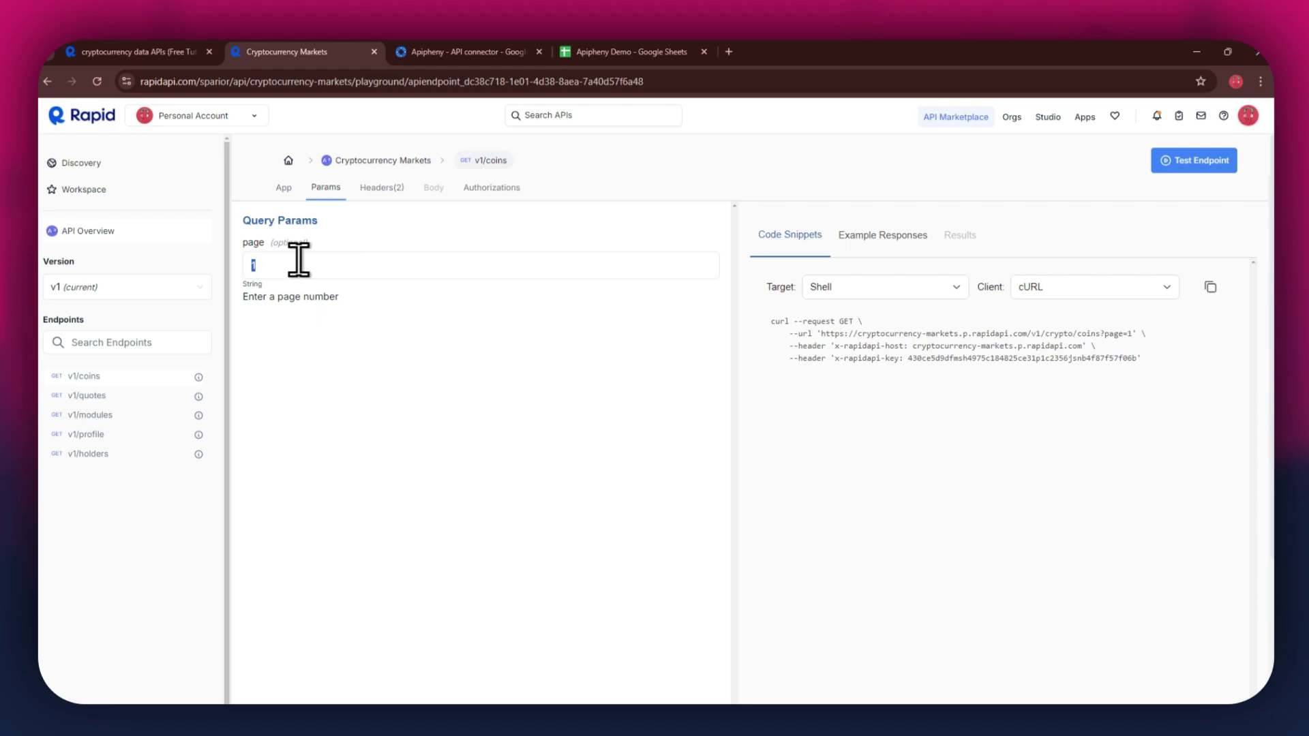
type("3")
Copy the coins?page=3 request URL from the curl snippet and return to the spreadsheet
left_click_drag(822, 333, 1131, 338)
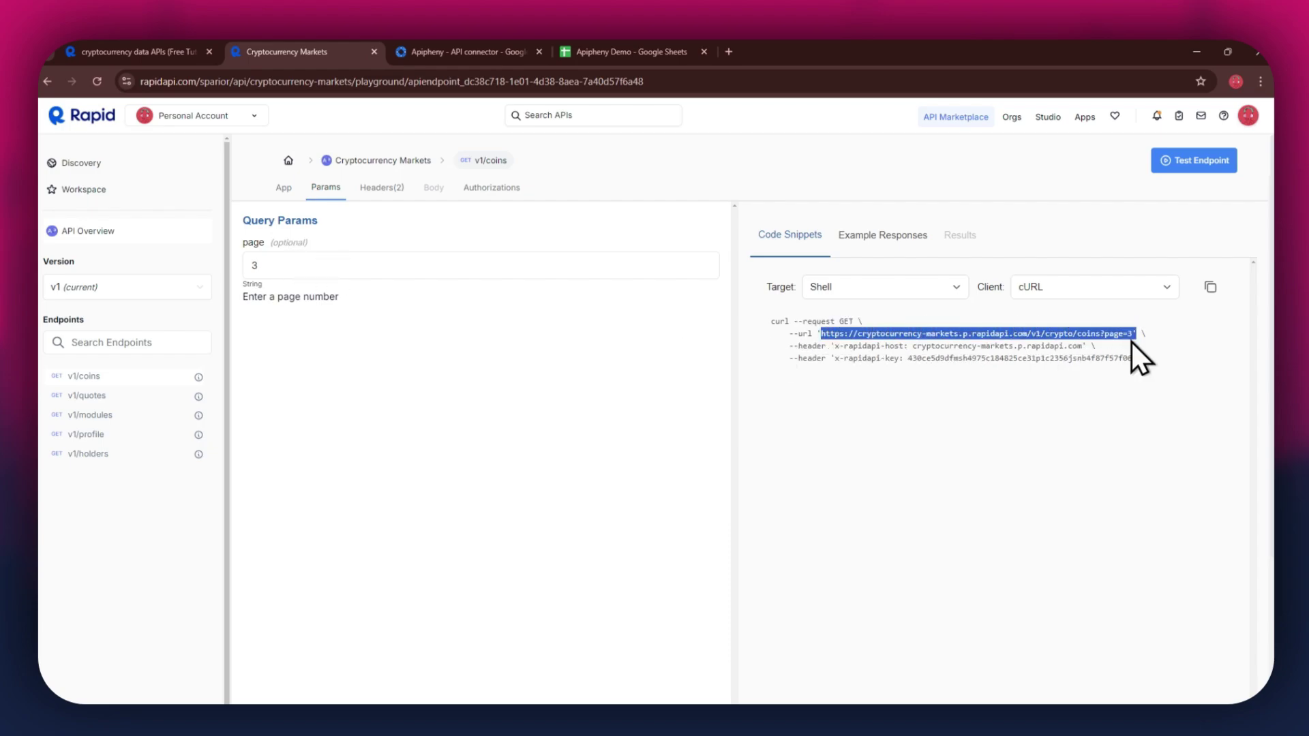
right_click(1107, 335)
left_click(1103, 344)
left_click(644, 55)
Replace Apipheny's API URL path with the coins?page=3 URL and rerun the request, allowing it to overwrite the sheet
left_click(1160, 272)
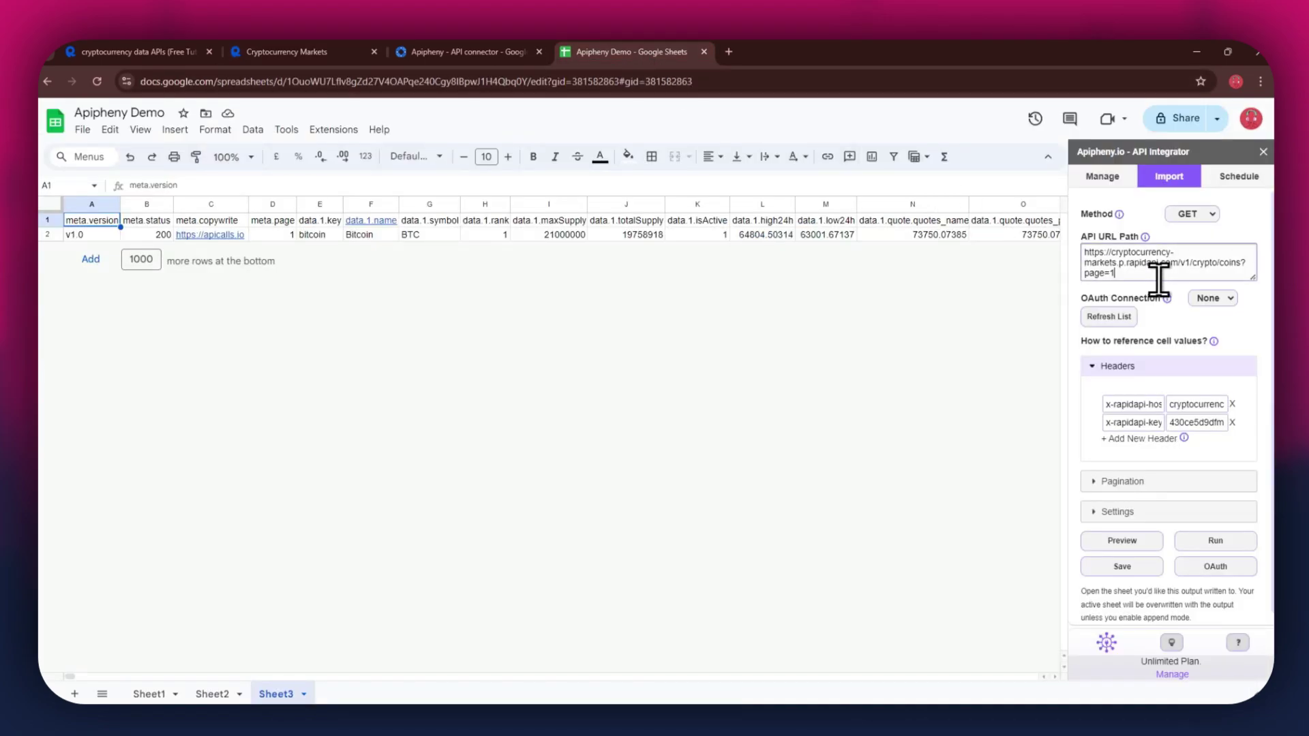
key("ctrl+a")
right_click(1159, 279)
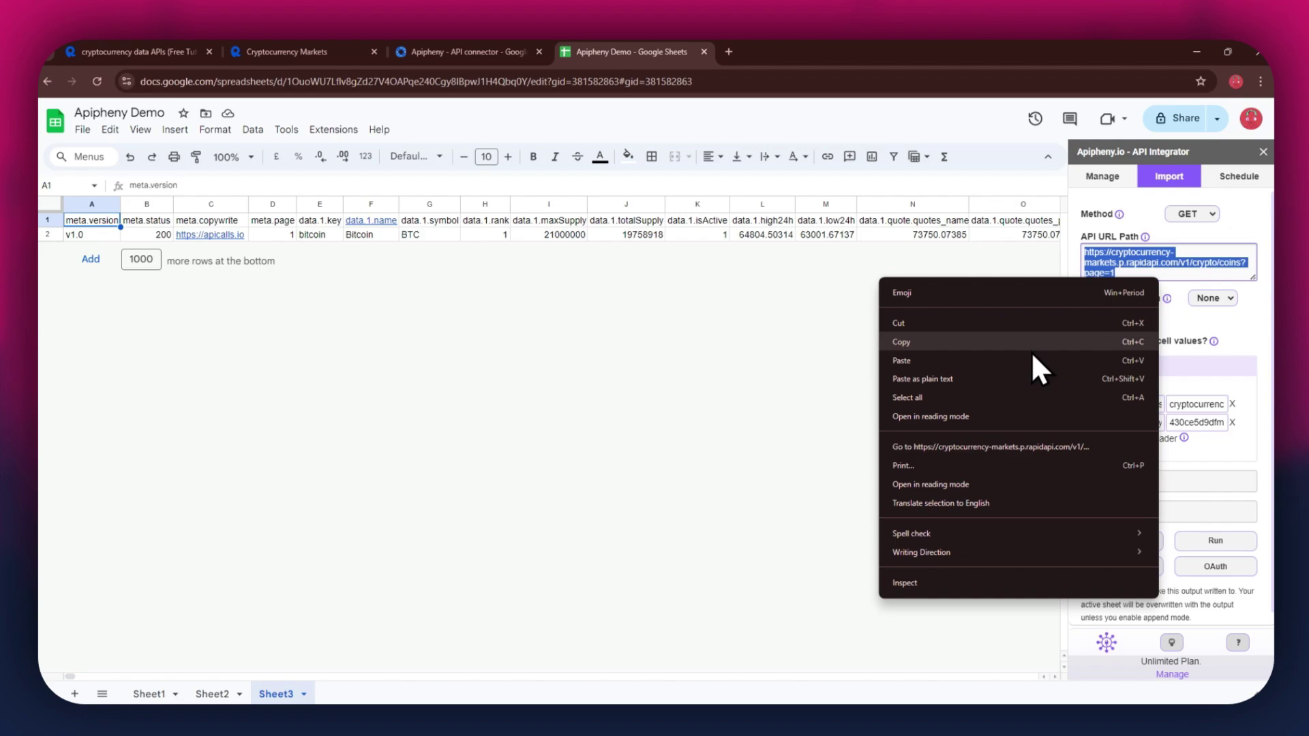
left_click(1026, 361)
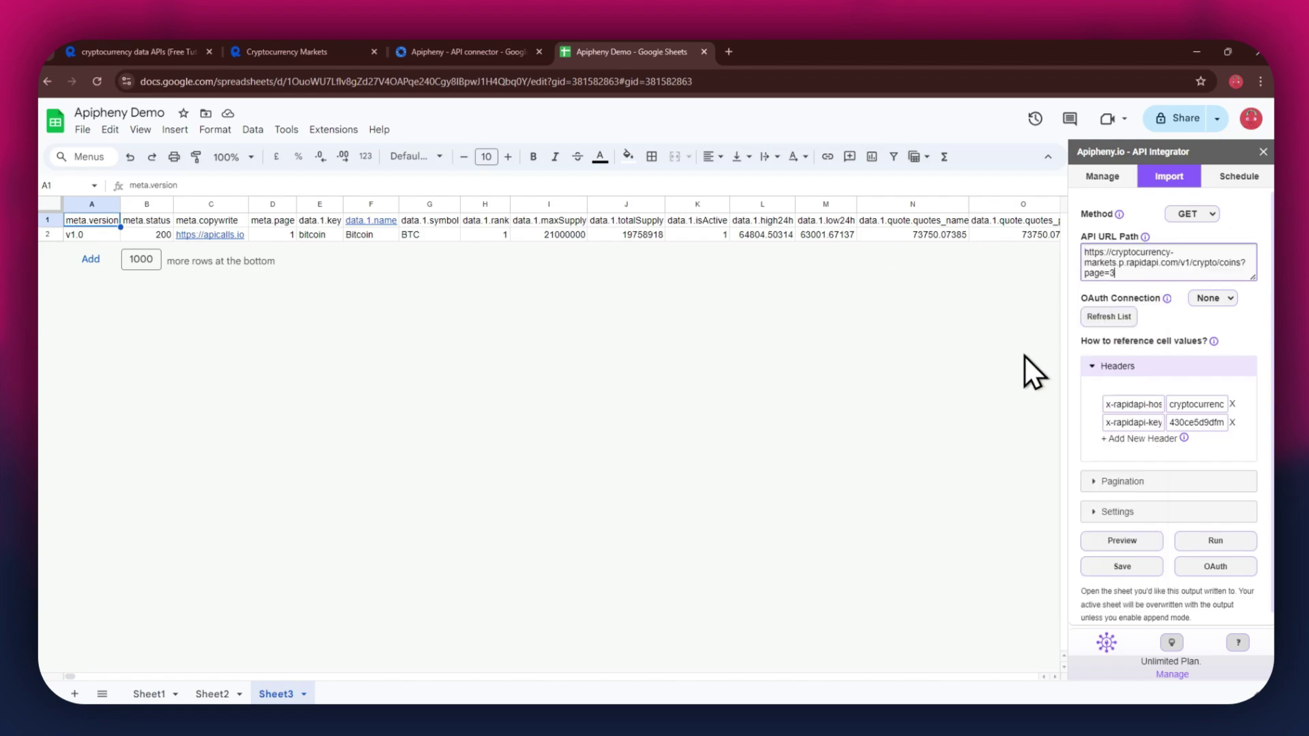
left_click(1210, 543)
left_click(1189, 473)
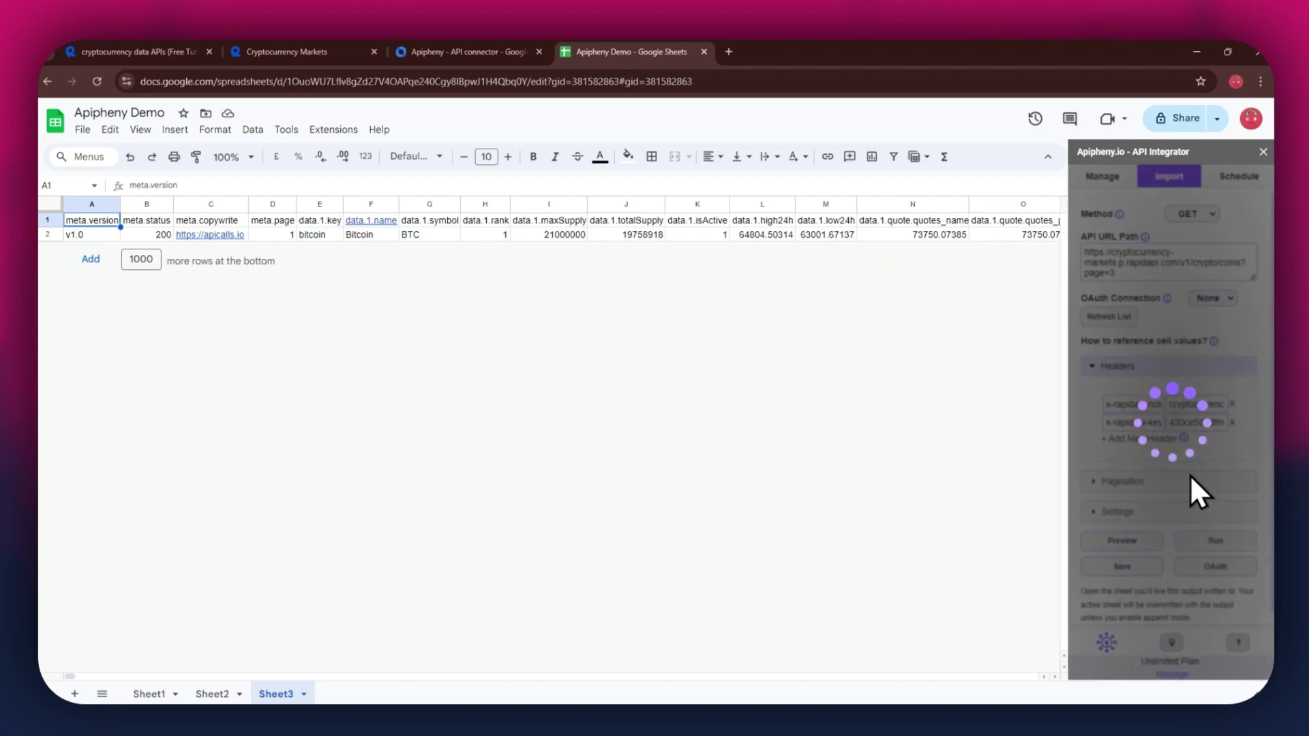